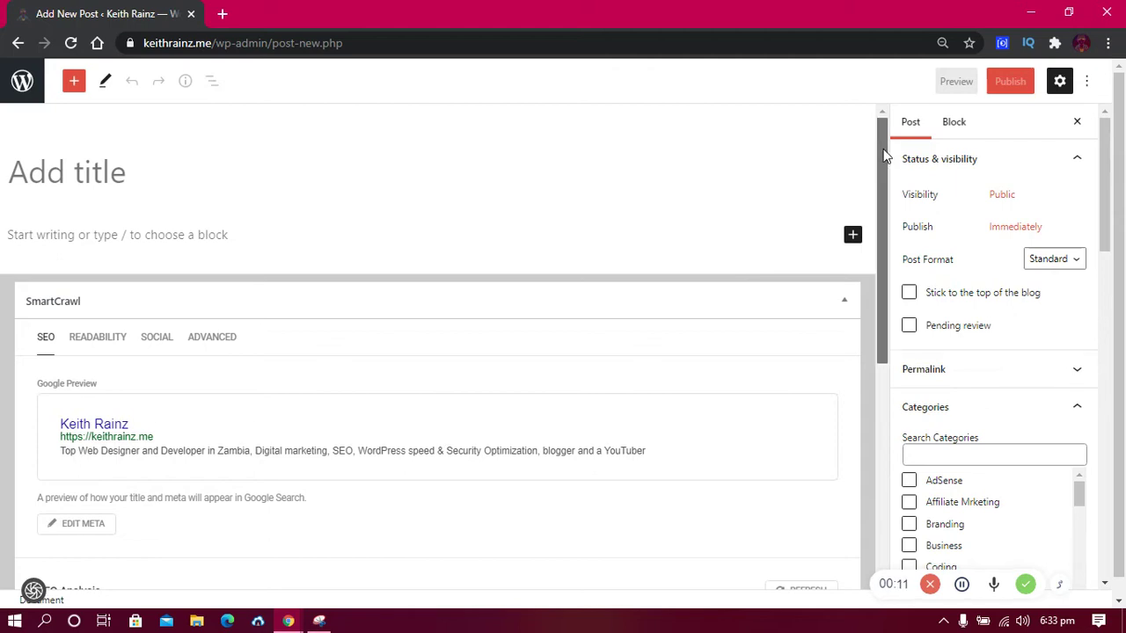
Step: Place the caret in the empty 'Add title' field of the new post
left_click_drag(879, 151, 902, 136)
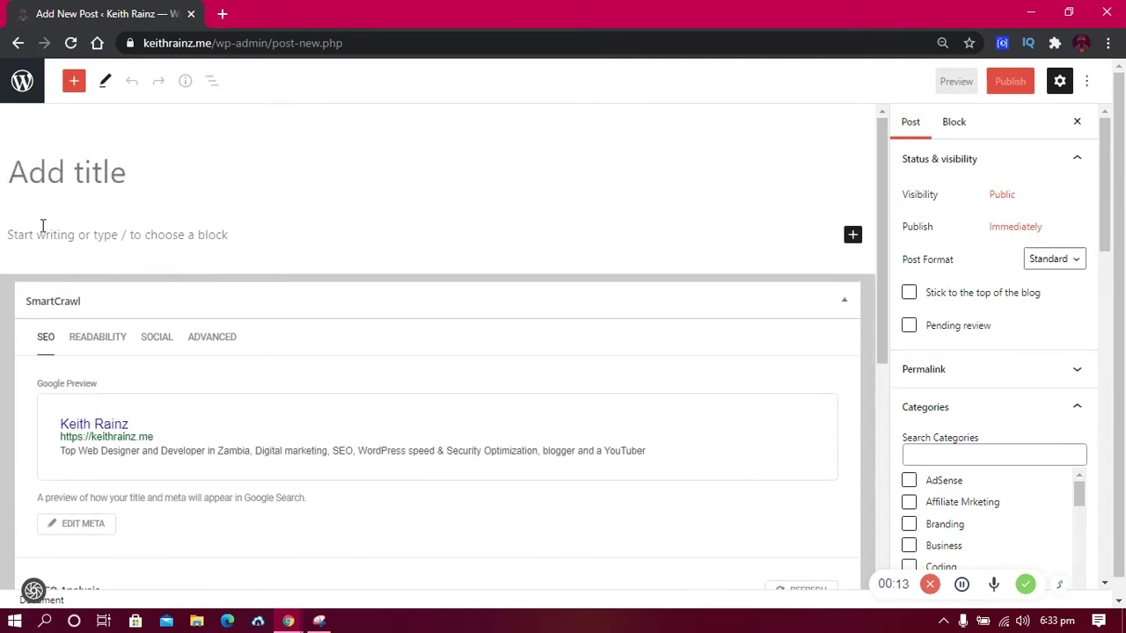
left_click(69, 174)
Step: Type the title 'A day in my life', fixing typos, then add an empty paragraph below
type("a")
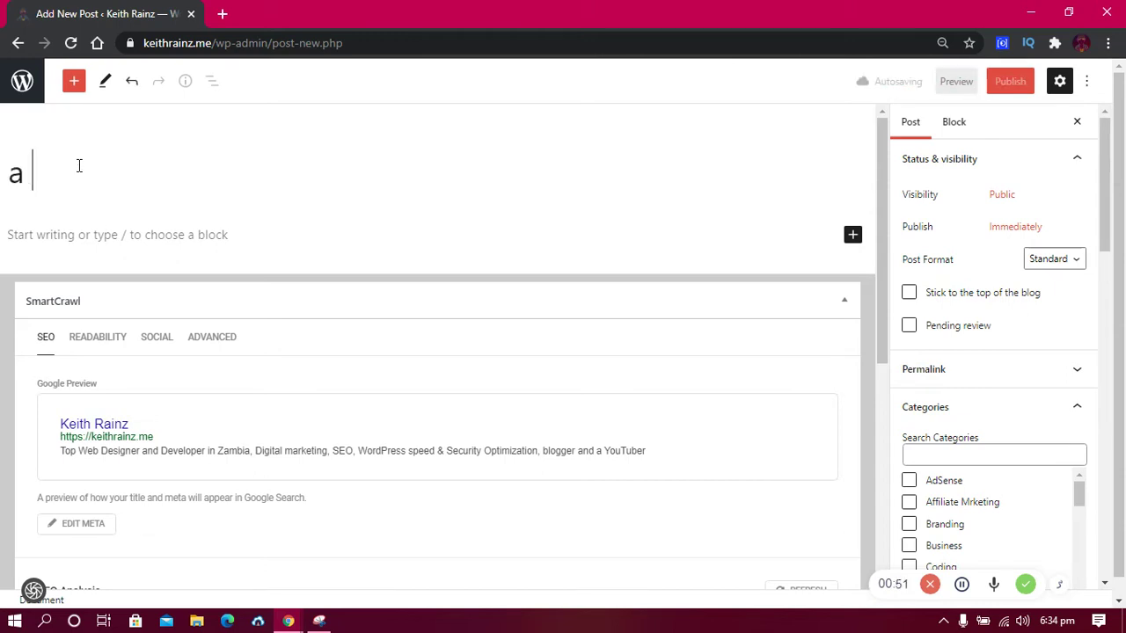
key("BackSpace")
type("A")
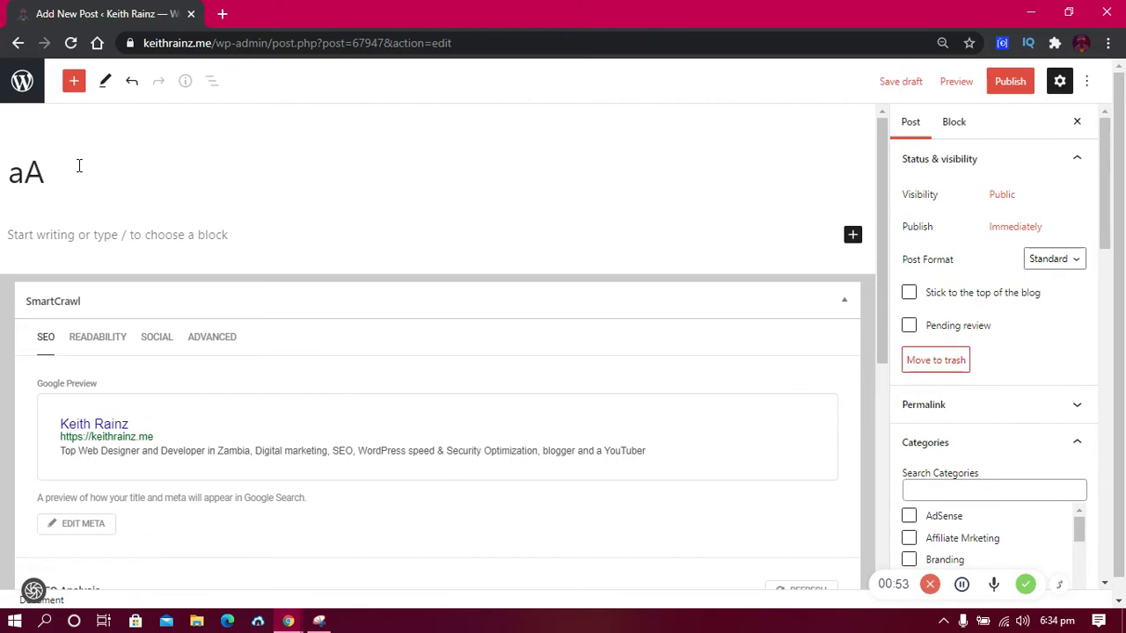
key("BackSpace")
key("BackSpace")
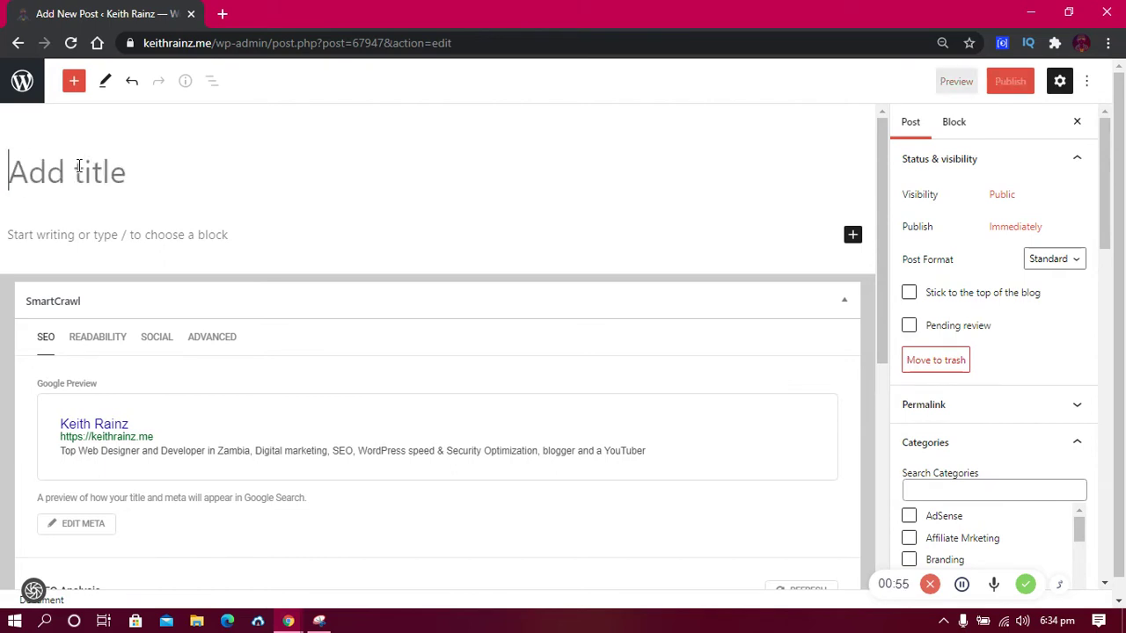
type("A day")
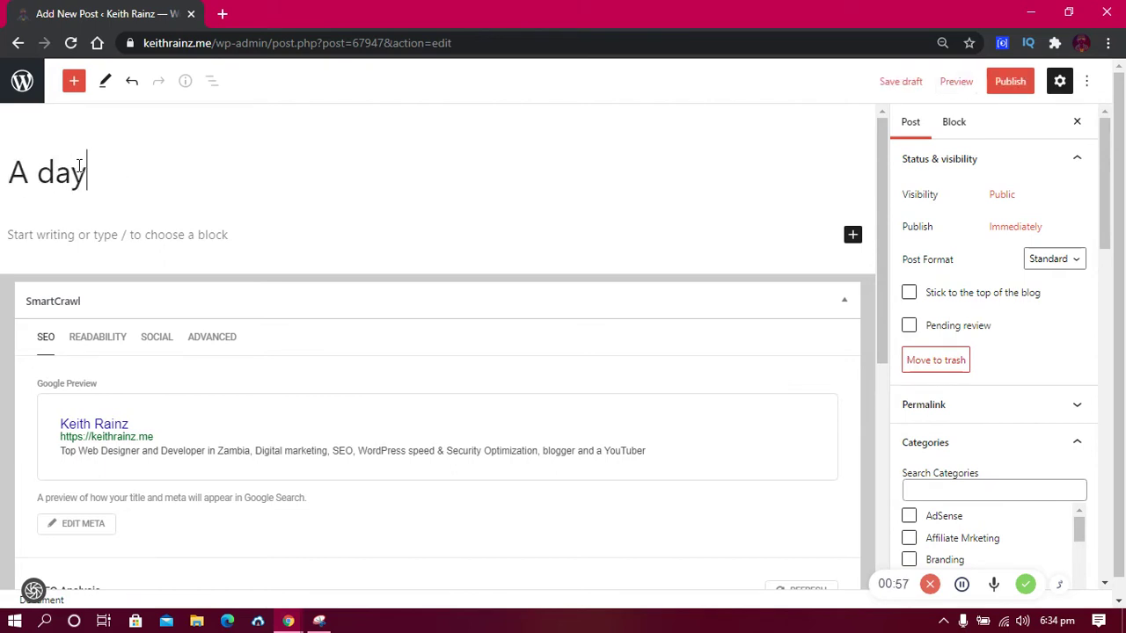
type(" in my li")
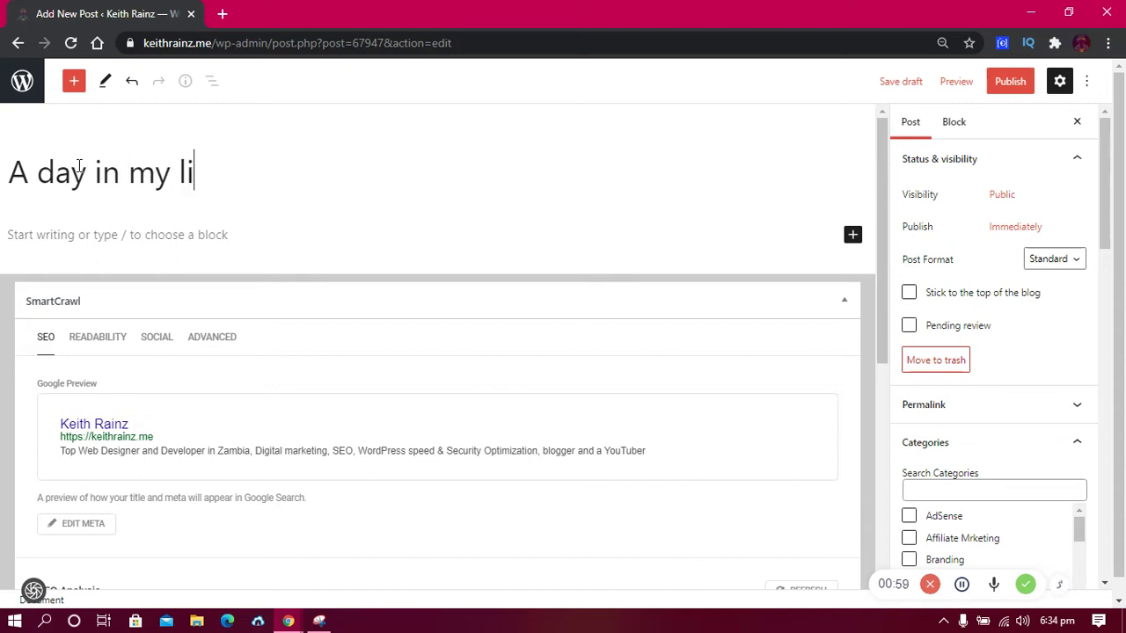
type("fe")
left_click_drag(224, 176, 3, 183)
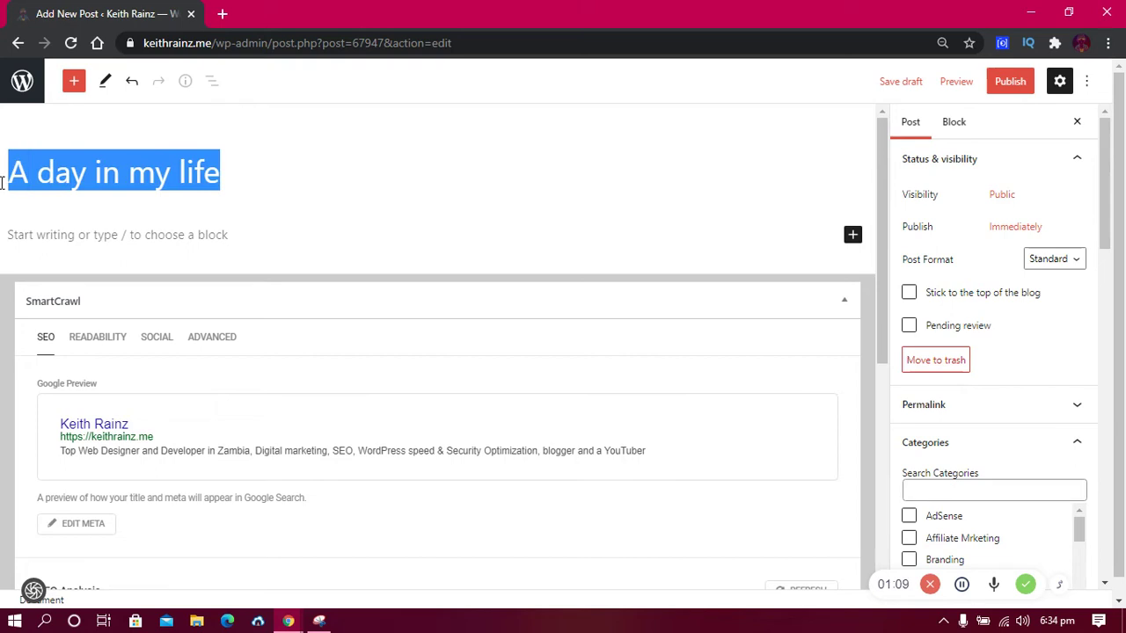
left_click(259, 165)
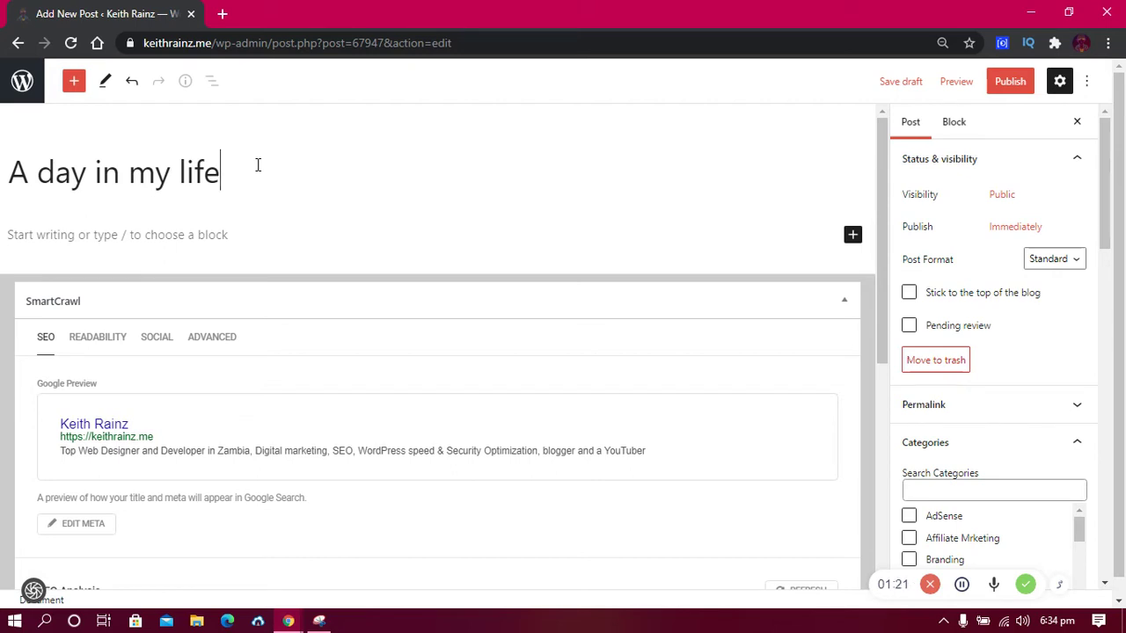
key("Return")
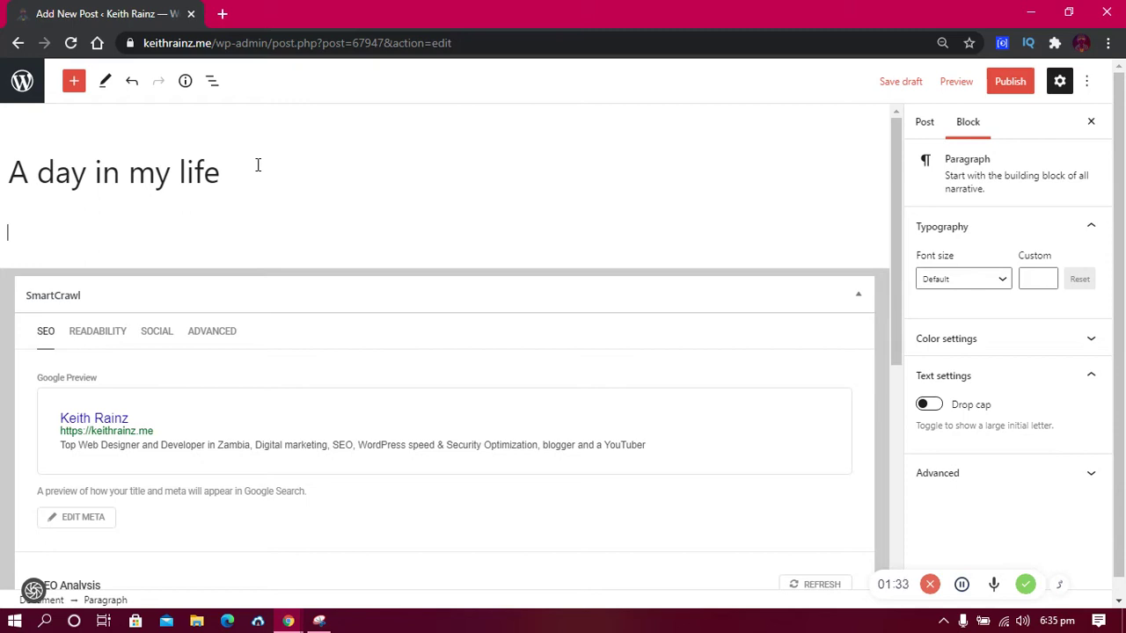
Step: Google the site owner's name in a new tab and select the top result's description snippet
left_click(223, 13)
type("kw")
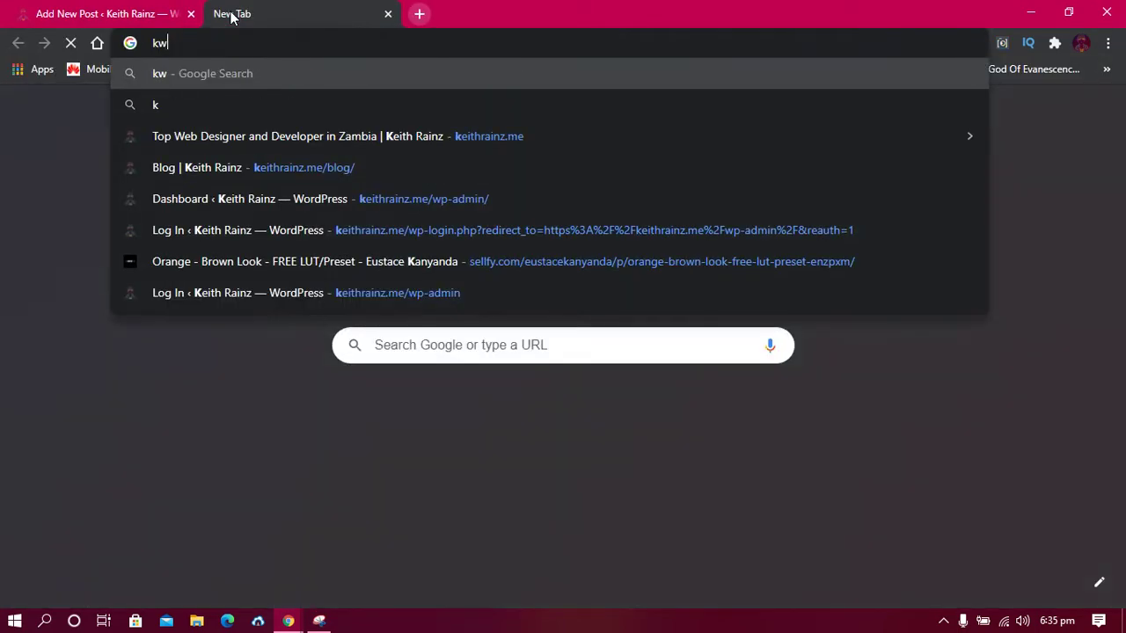
key("BackSpace")
key("BackSpace")
type("keith")
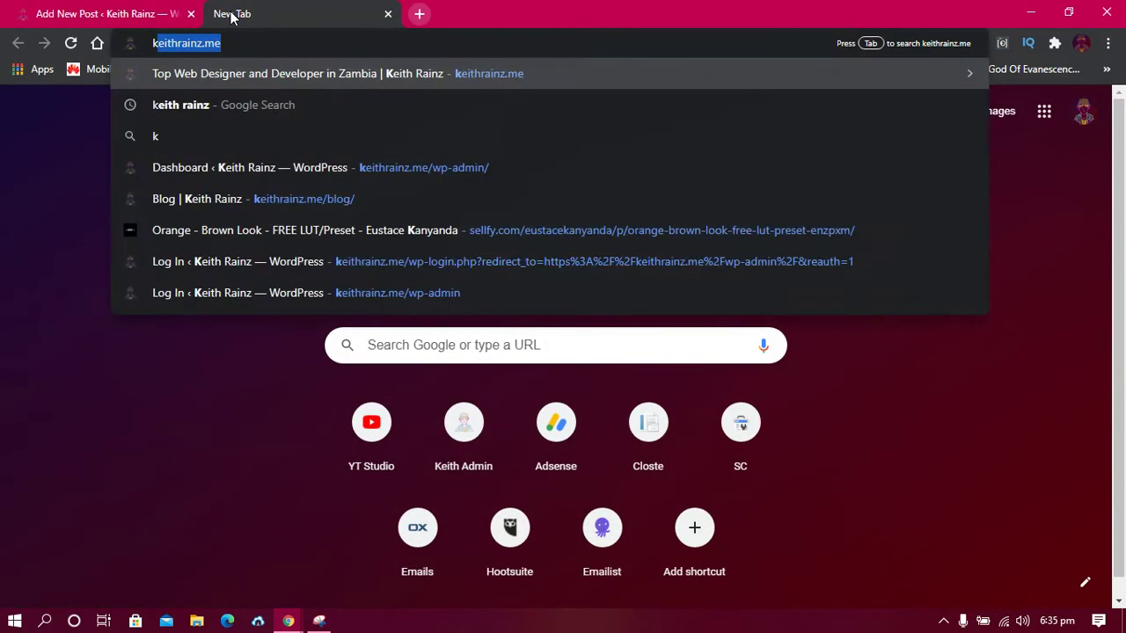
type(" rai")
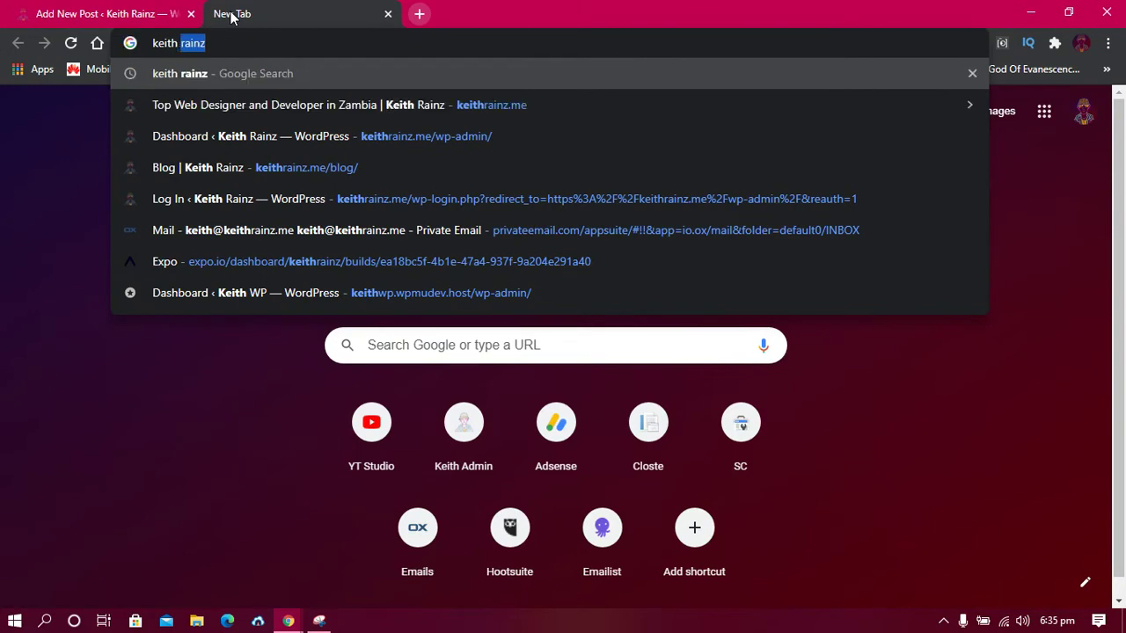
type("nz")
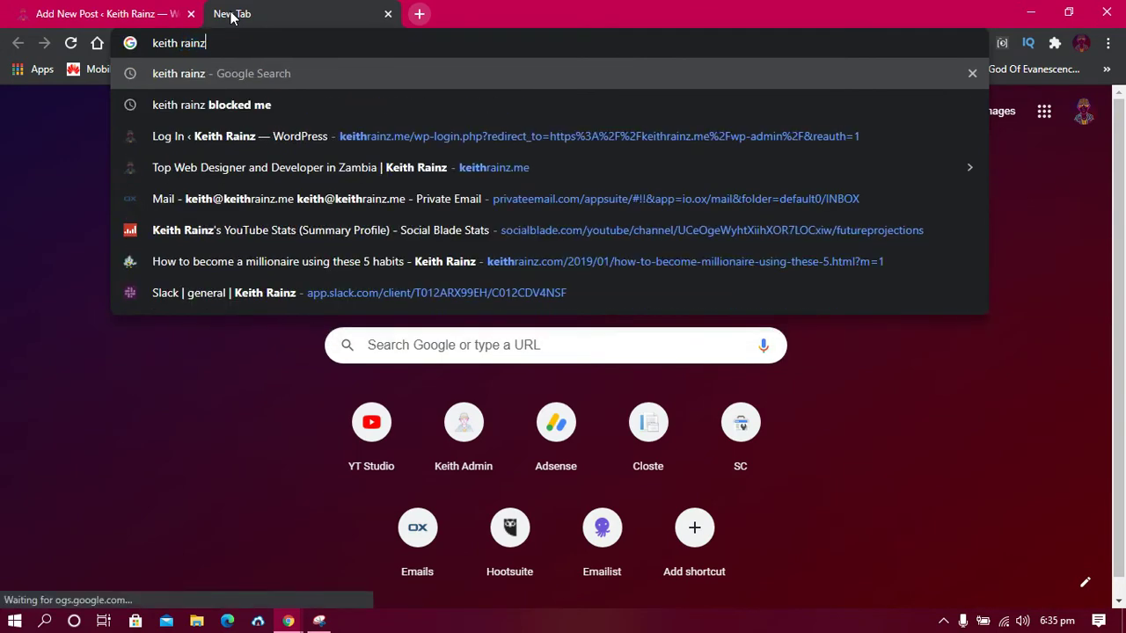
key("Return")
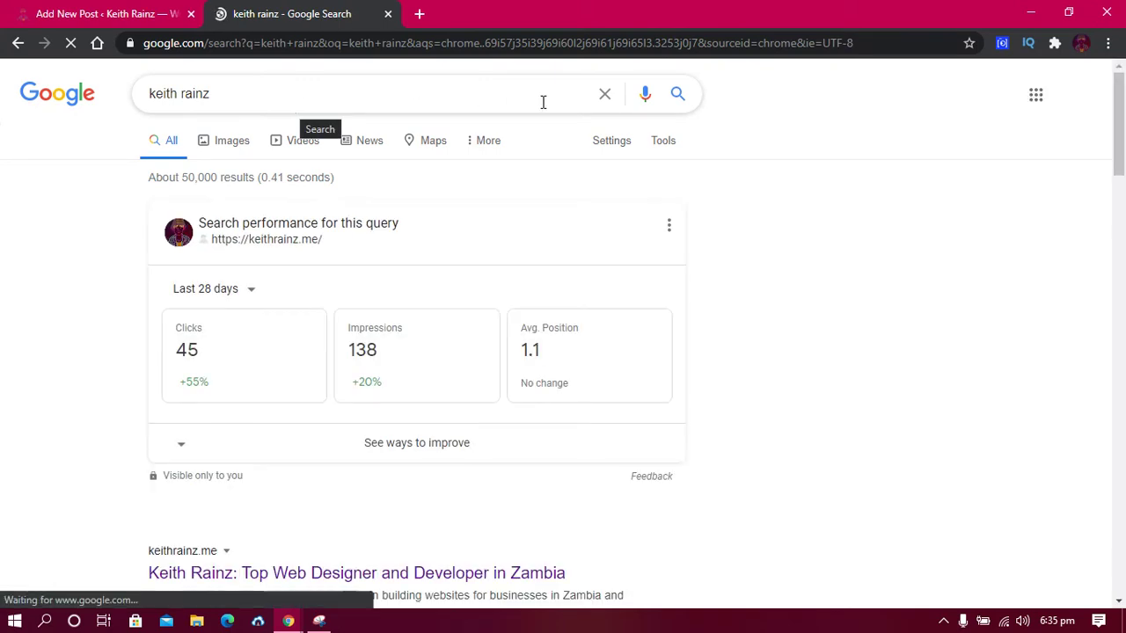
left_click_drag(1119, 145, 1123, 196)
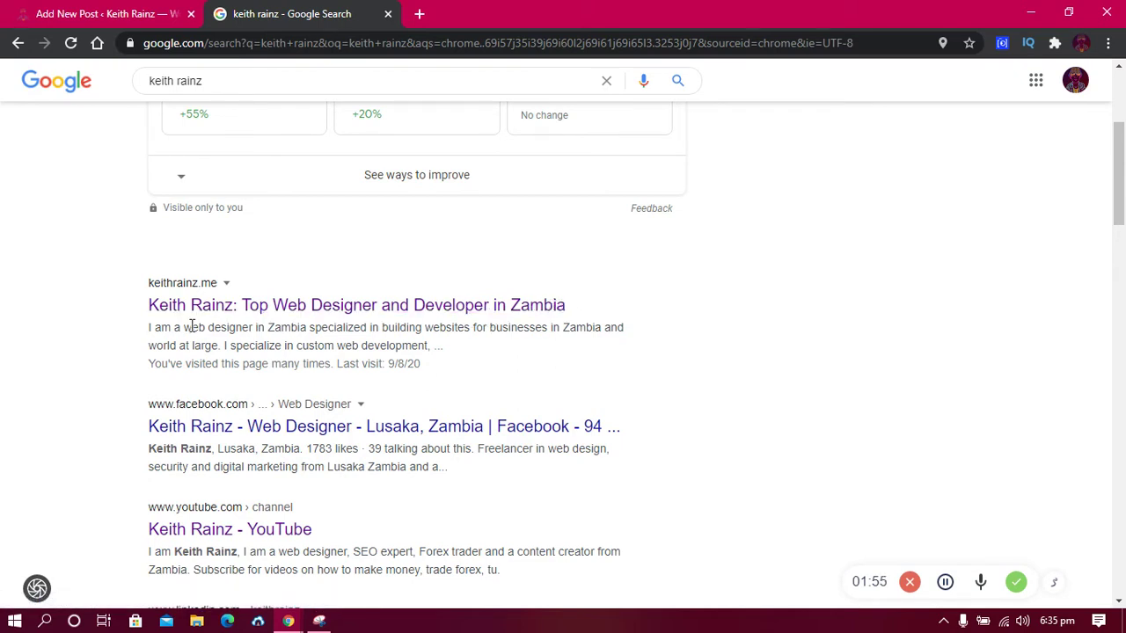
left_click_drag(150, 328, 426, 346)
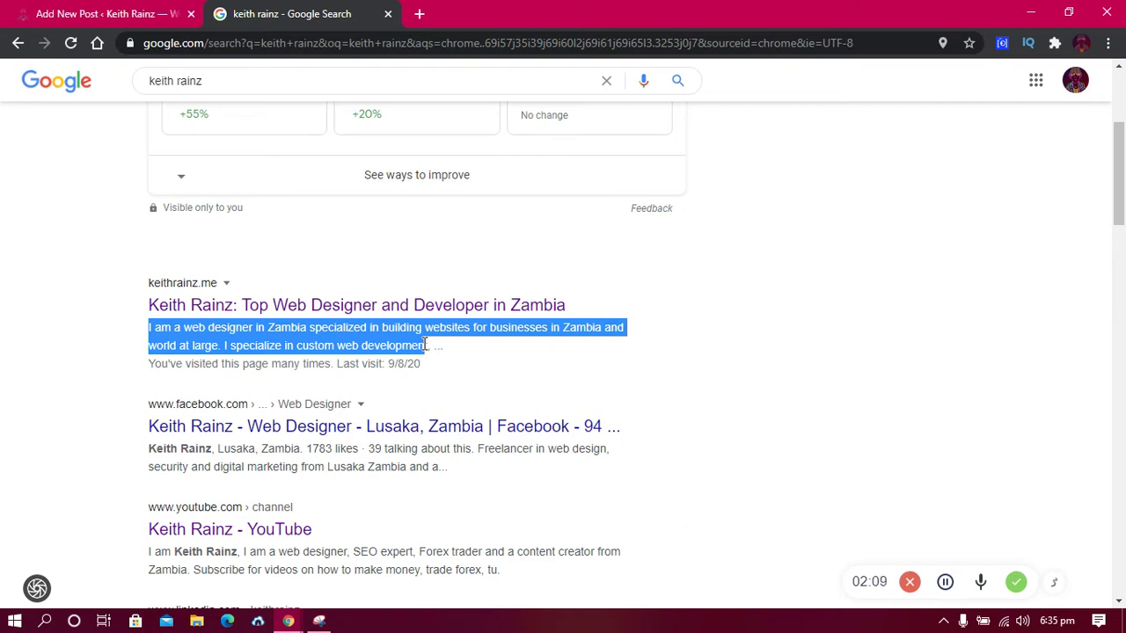
Step: Return to the post editor and type 'learn' in the paragraph under the title
left_click(88, 14)
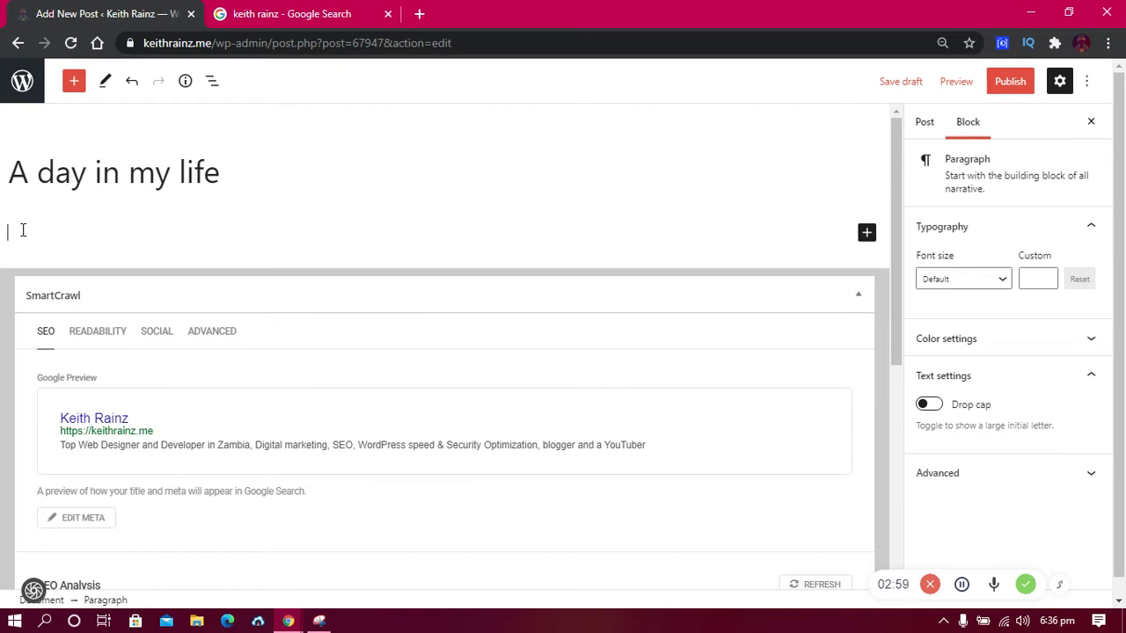
type("learn")
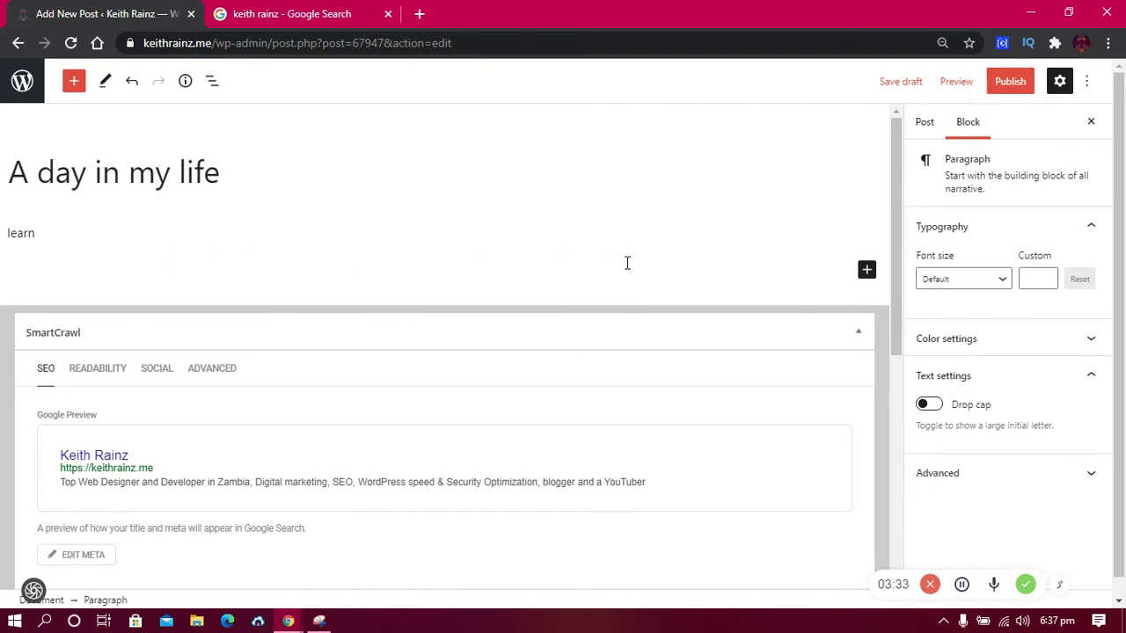
Step: Insert a Heading block and enter 'who i am'
left_click(867, 270)
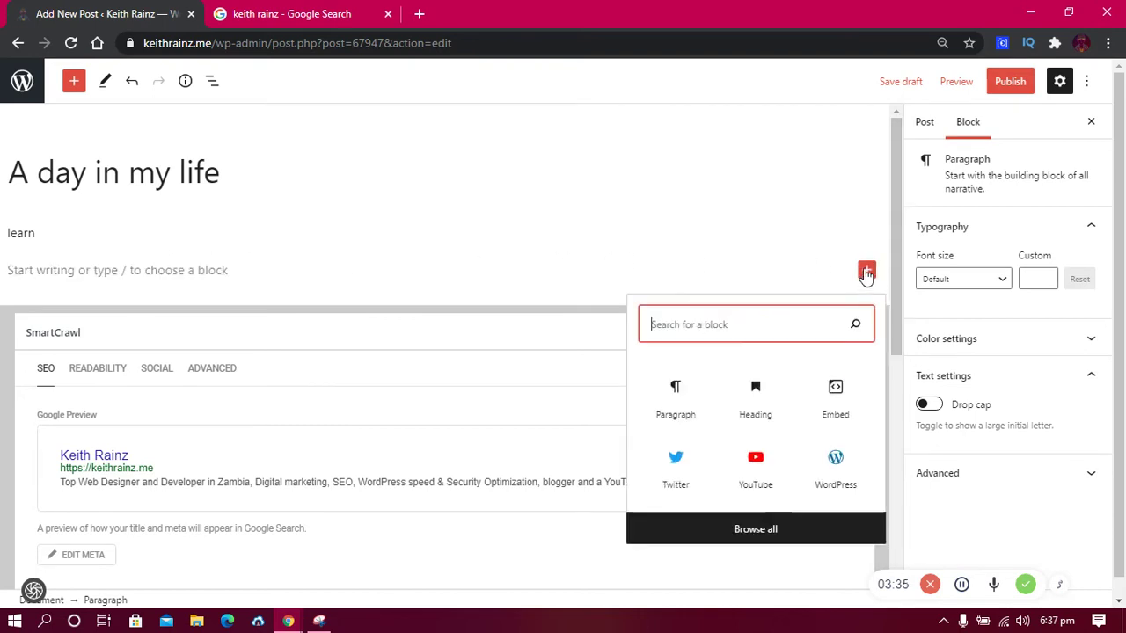
type("hwe")
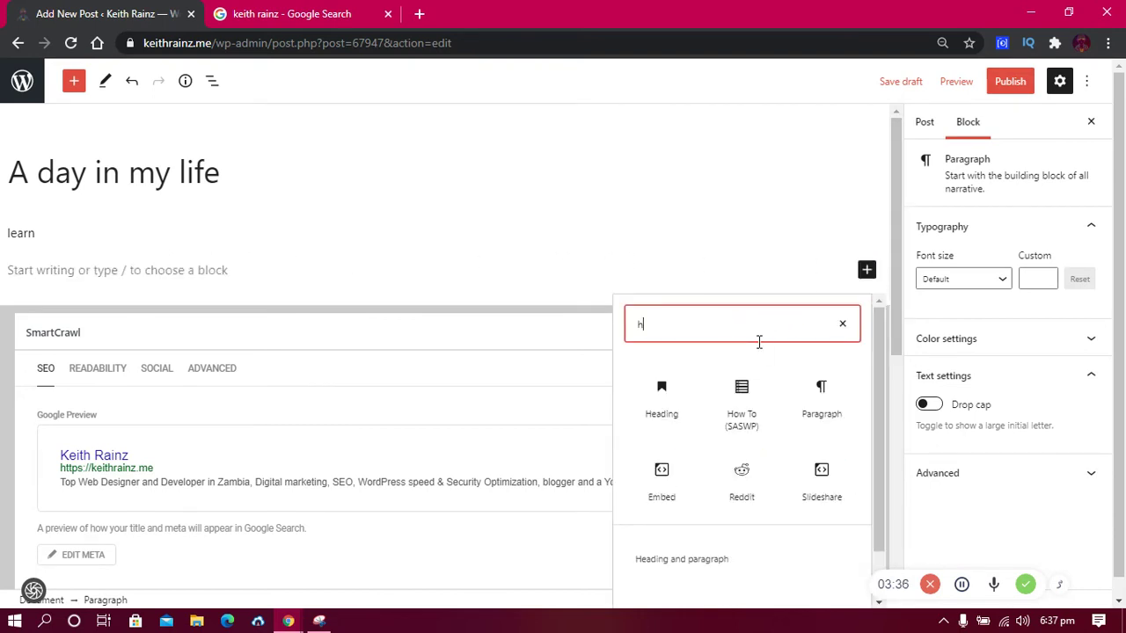
key("BackSpace")
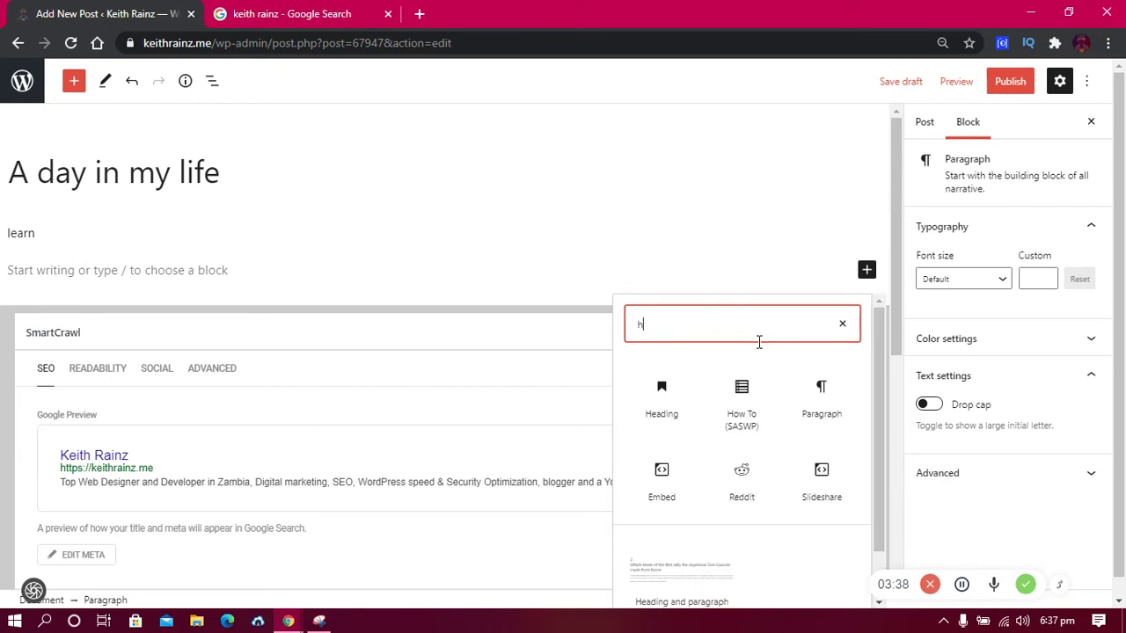
type("ead")
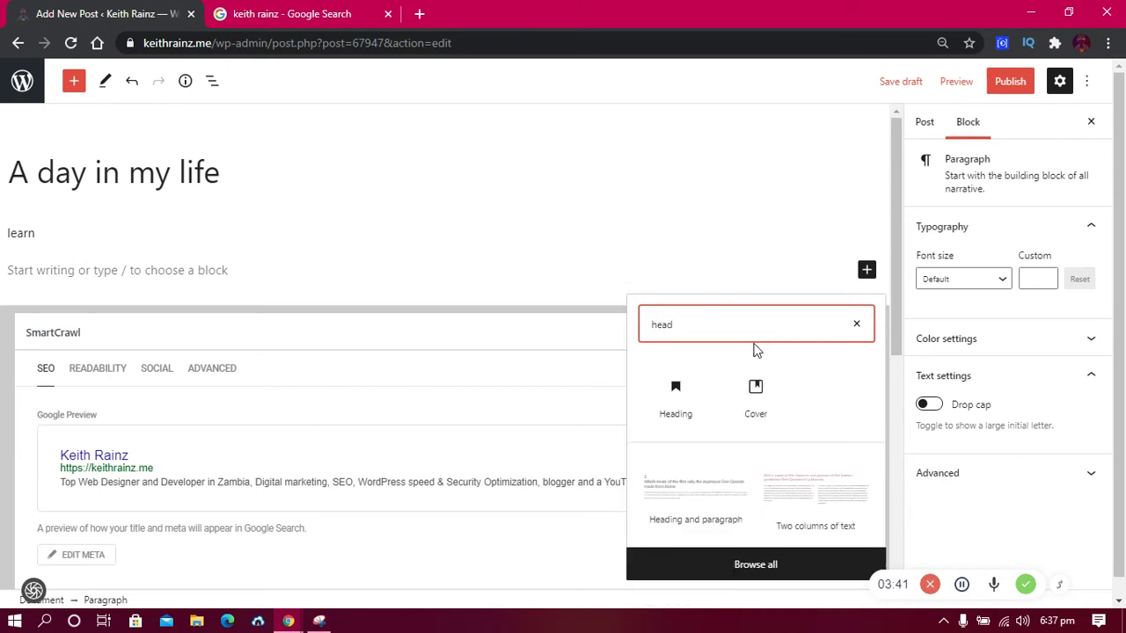
left_click(666, 395)
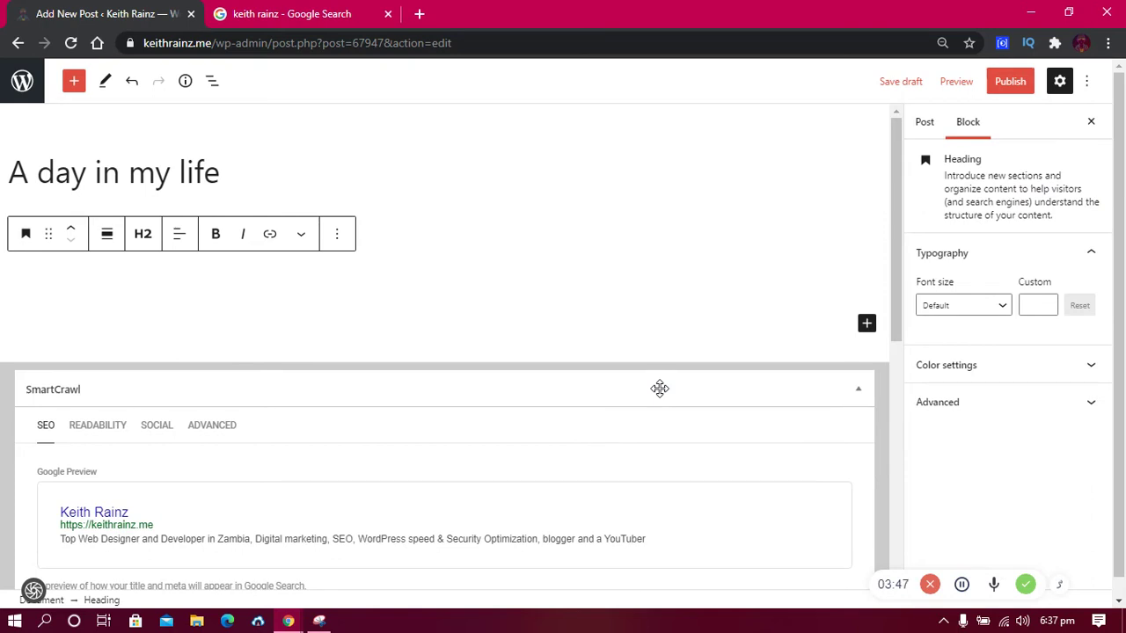
type("wh")
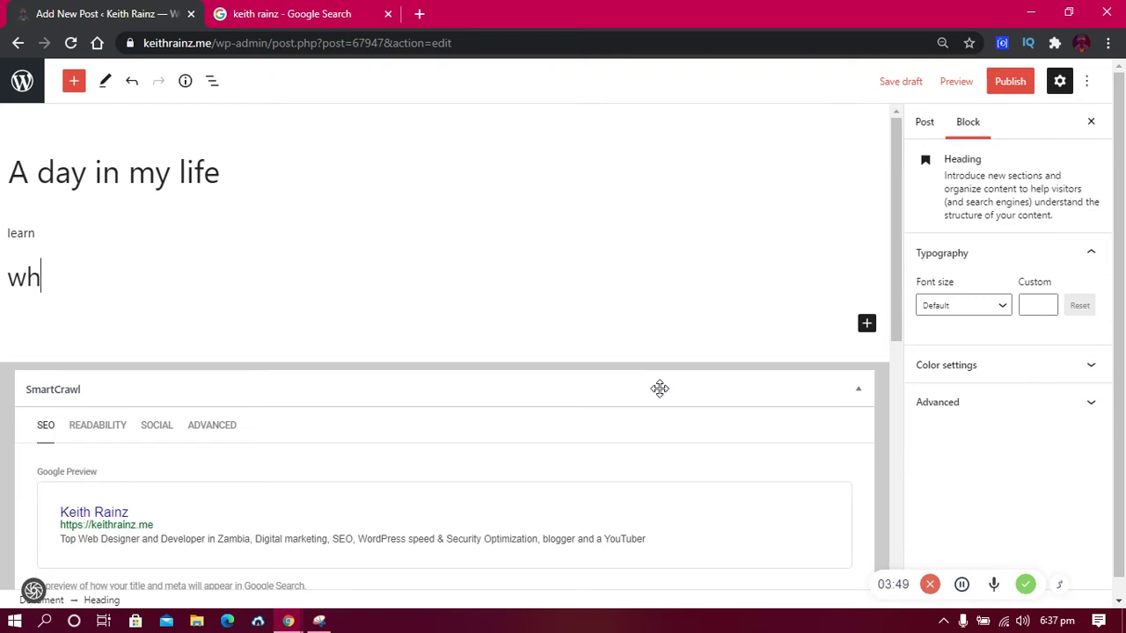
type("o i am")
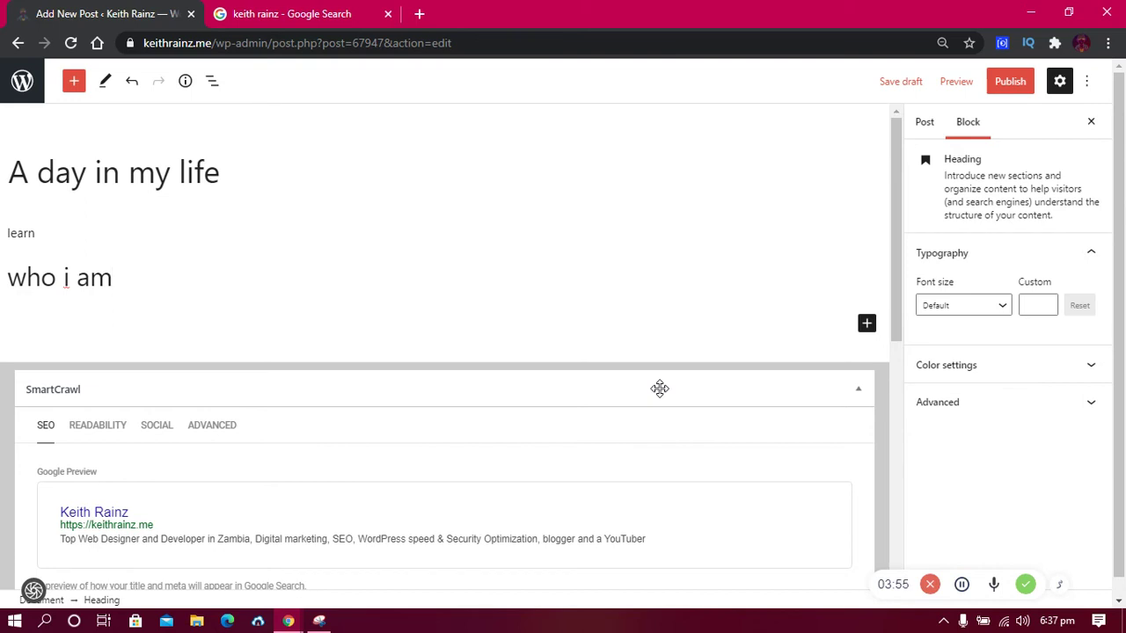
key("Return")
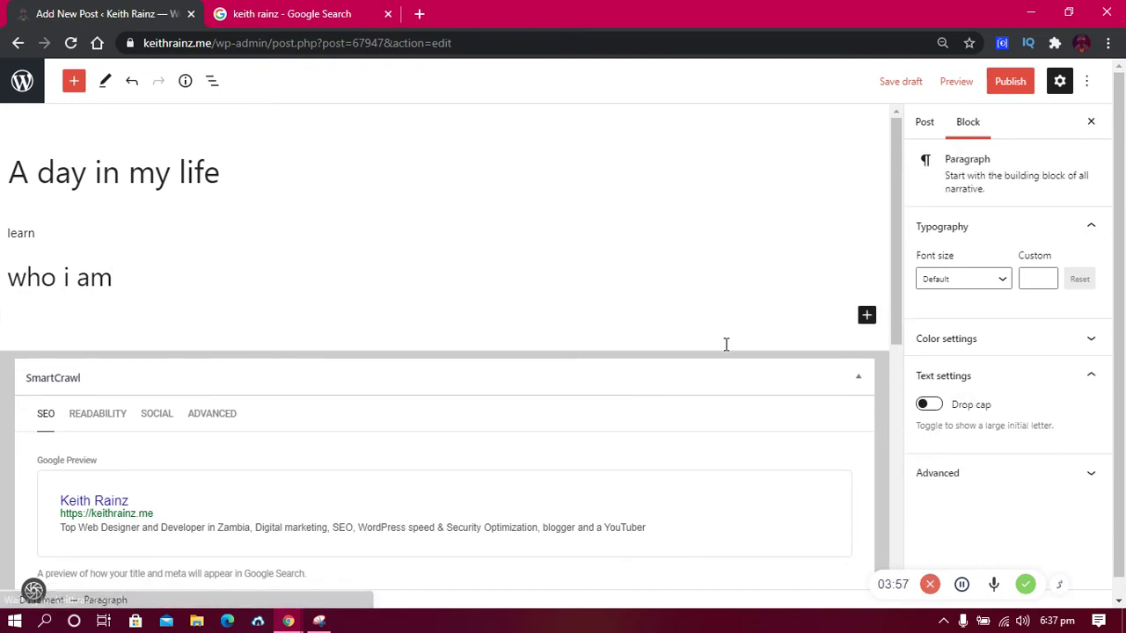
Step: Add a second heading reading 'what i do...' followed by an empty block
left_click(866, 318)
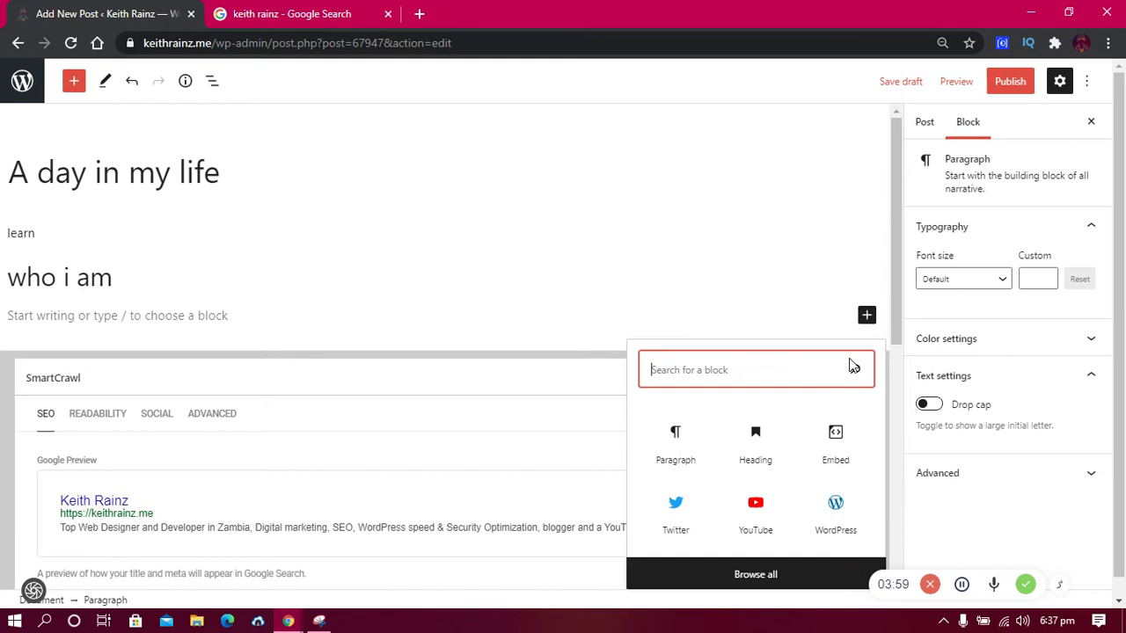
left_click(757, 444)
type("w")
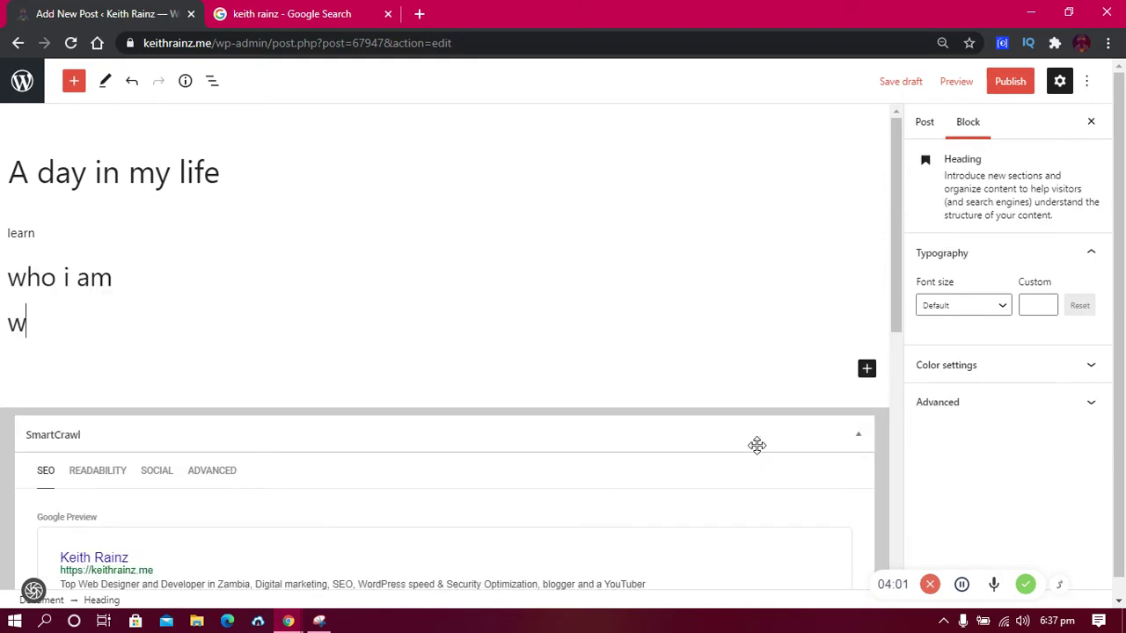
type("hat i d")
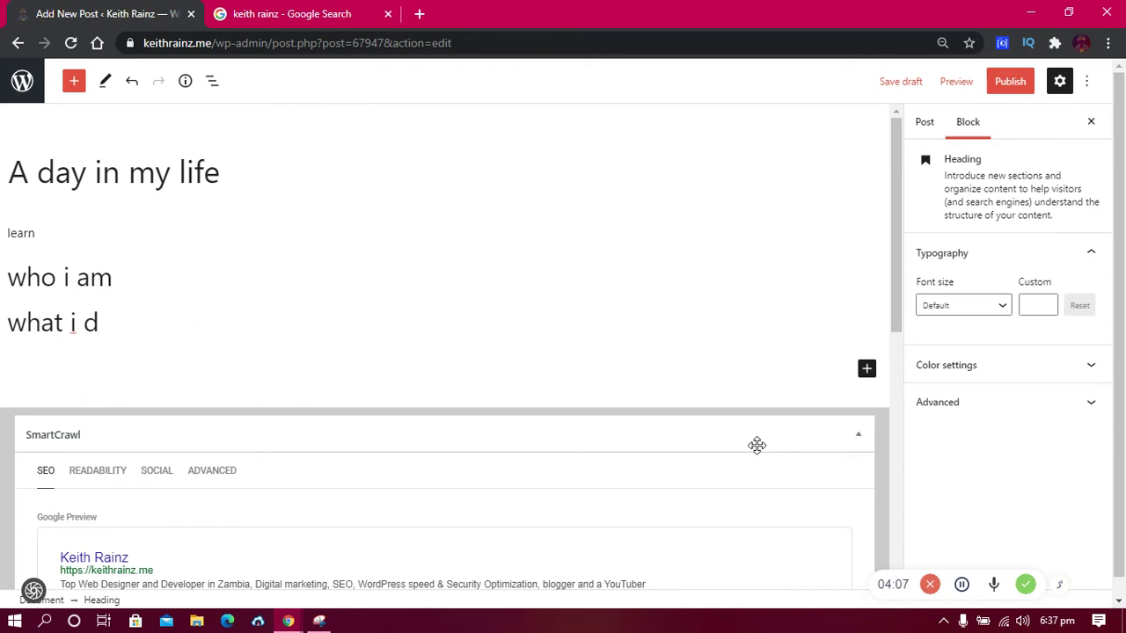
type("on't")
key("BackSpace")
key("BackSpace")
key("BackSpace")
type("...")
key("Return")
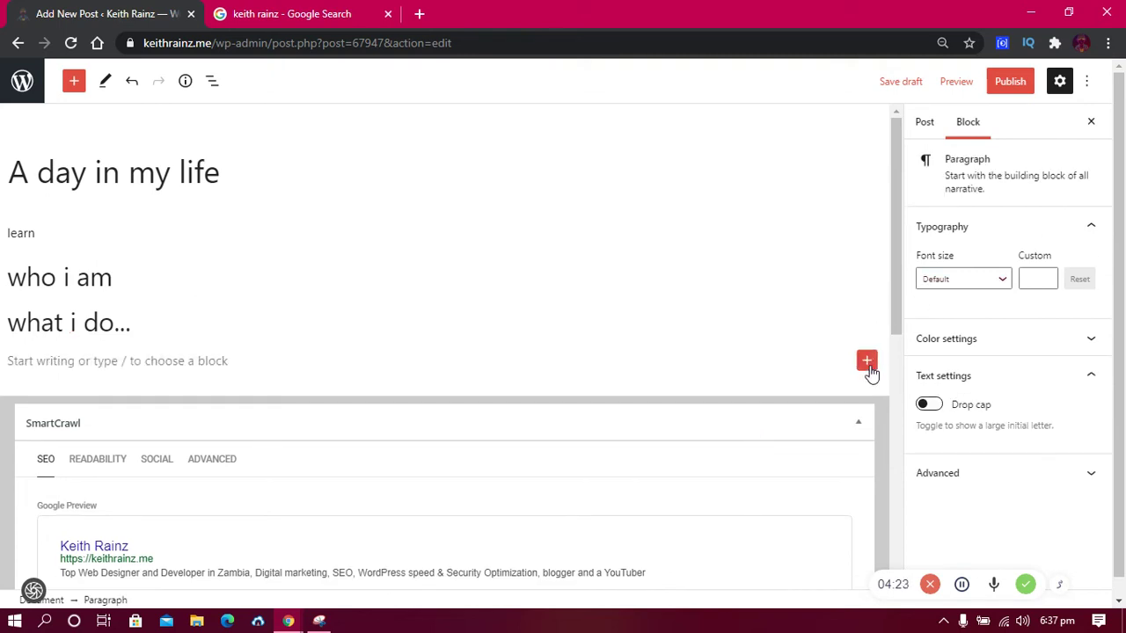
Step: Insert a Heading block reading 'conclusion' and start a new block after it
left_click(866, 360)
left_click(755, 201)
type("c")
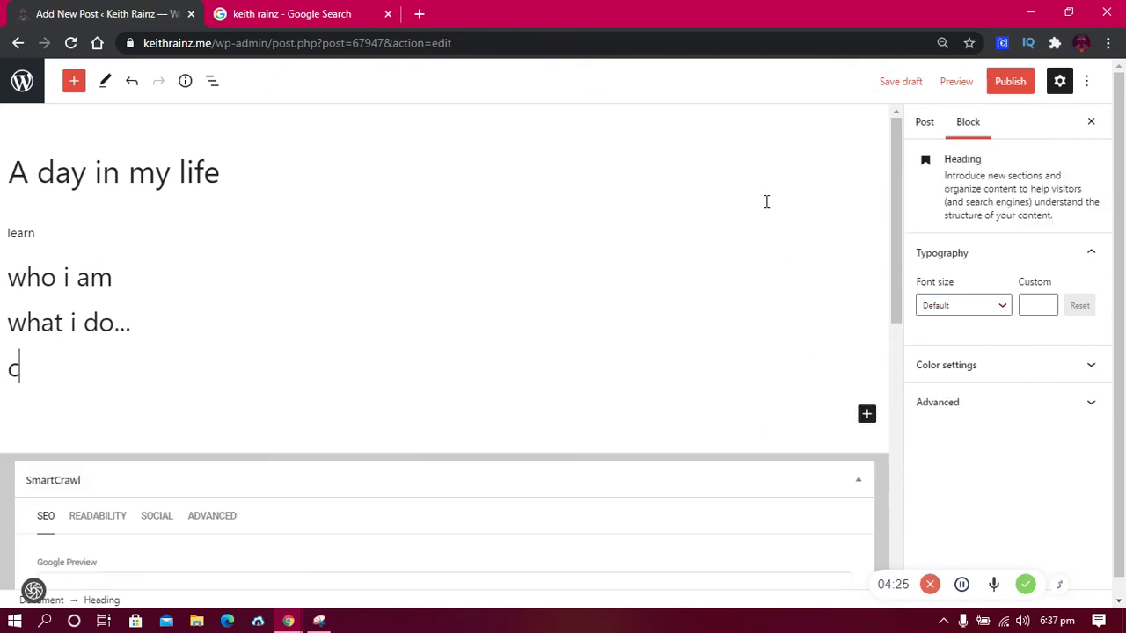
type("onclus")
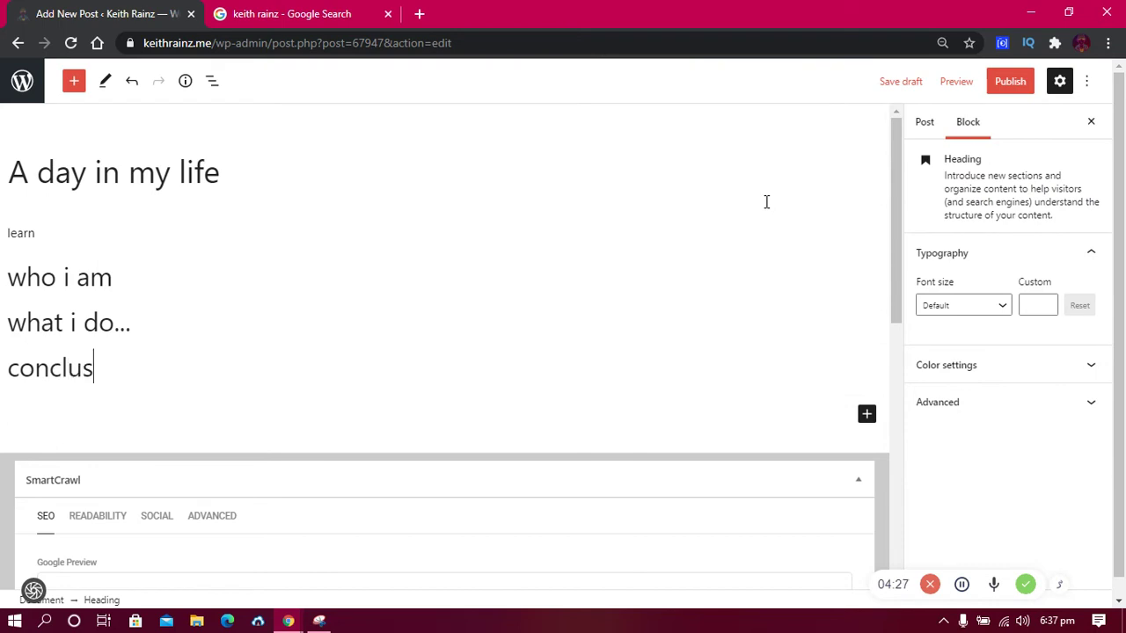
type("ion")
key("Return")
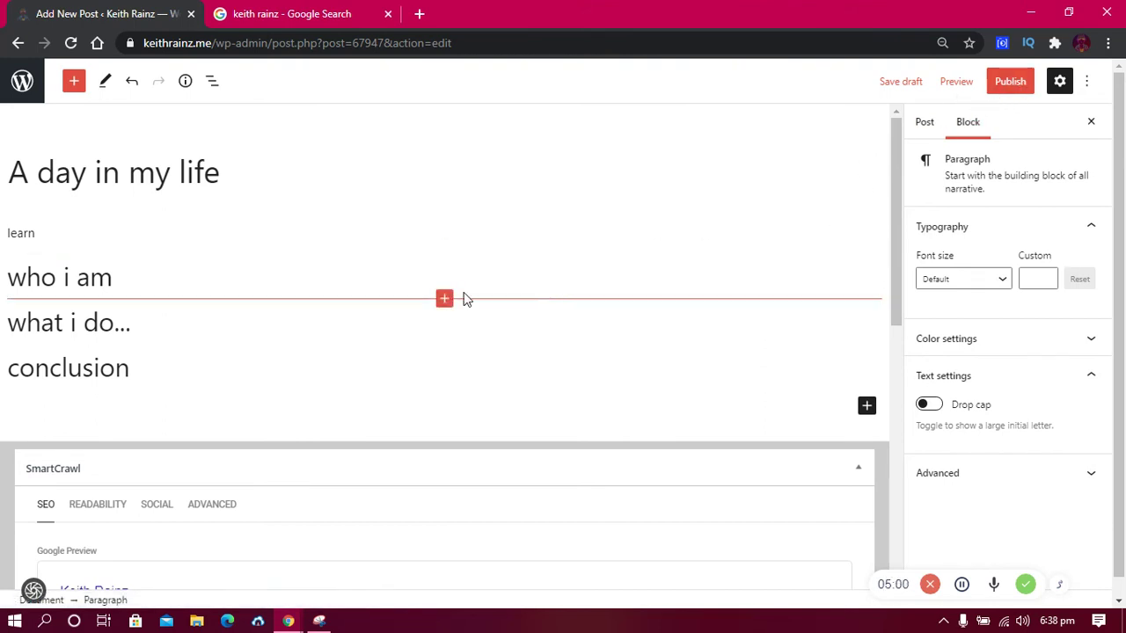
Step: In the Post settings sidebar, tick the AdSense category
left_click(920, 127)
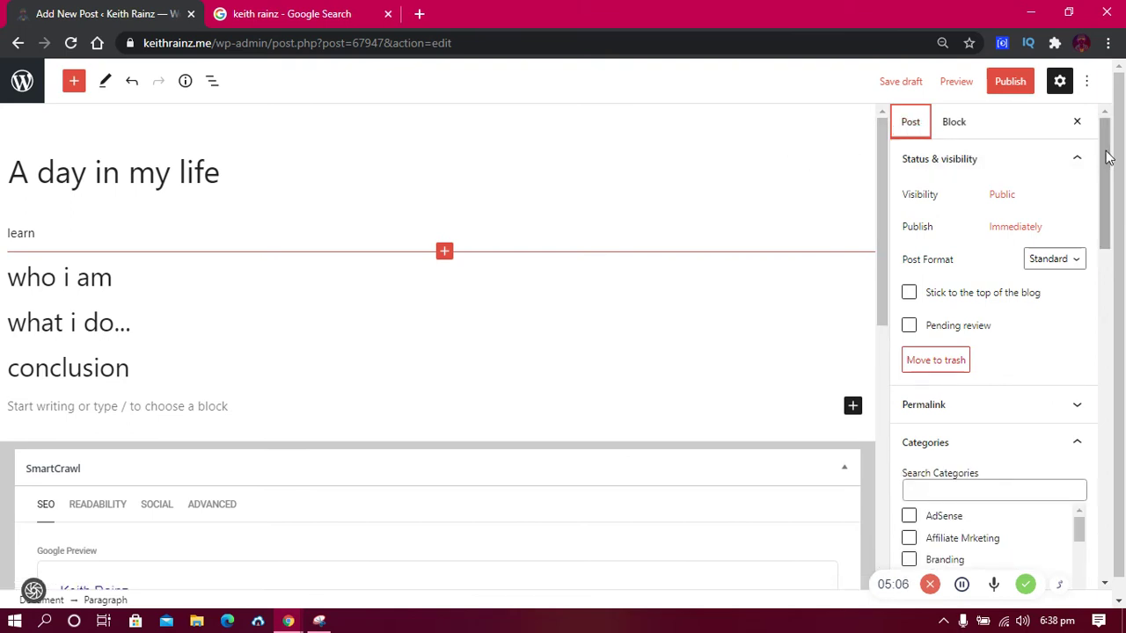
left_click_drag(1106, 163, 1109, 226)
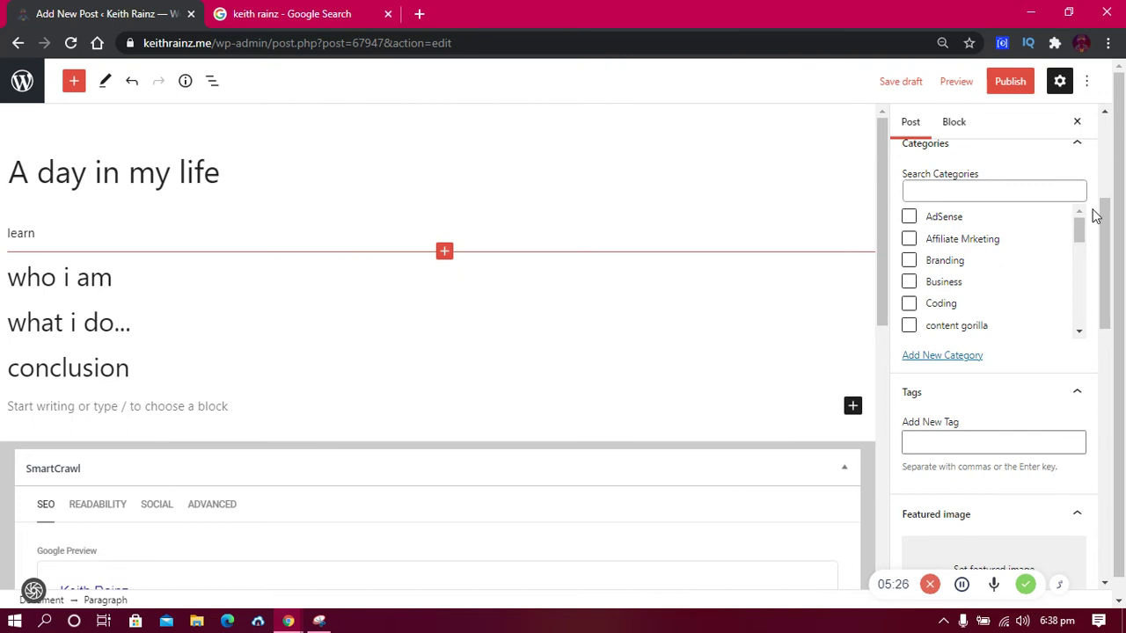
left_click(910, 217)
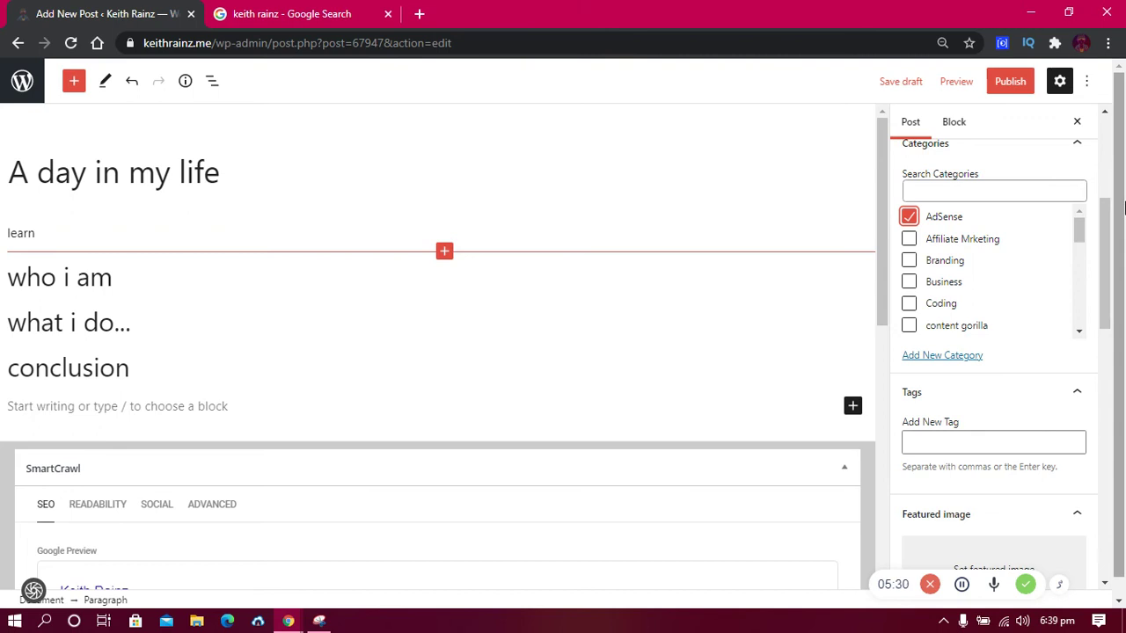
left_click_drag(1105, 226, 1113, 286)
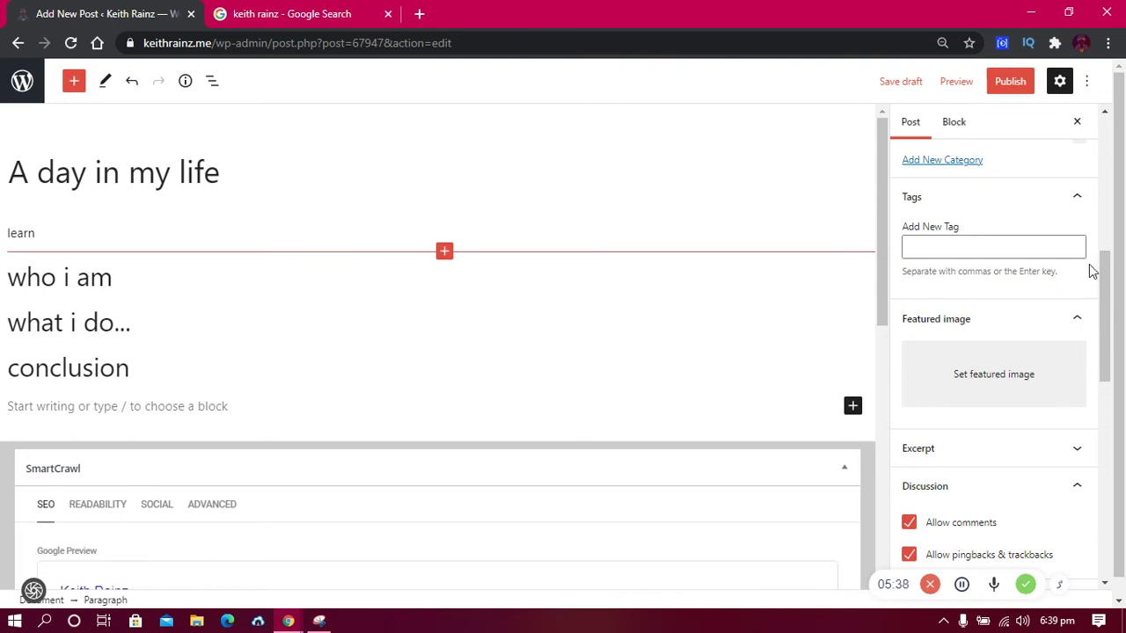
Step: Add the blogger's first name as a new post tag
left_click(940, 256)
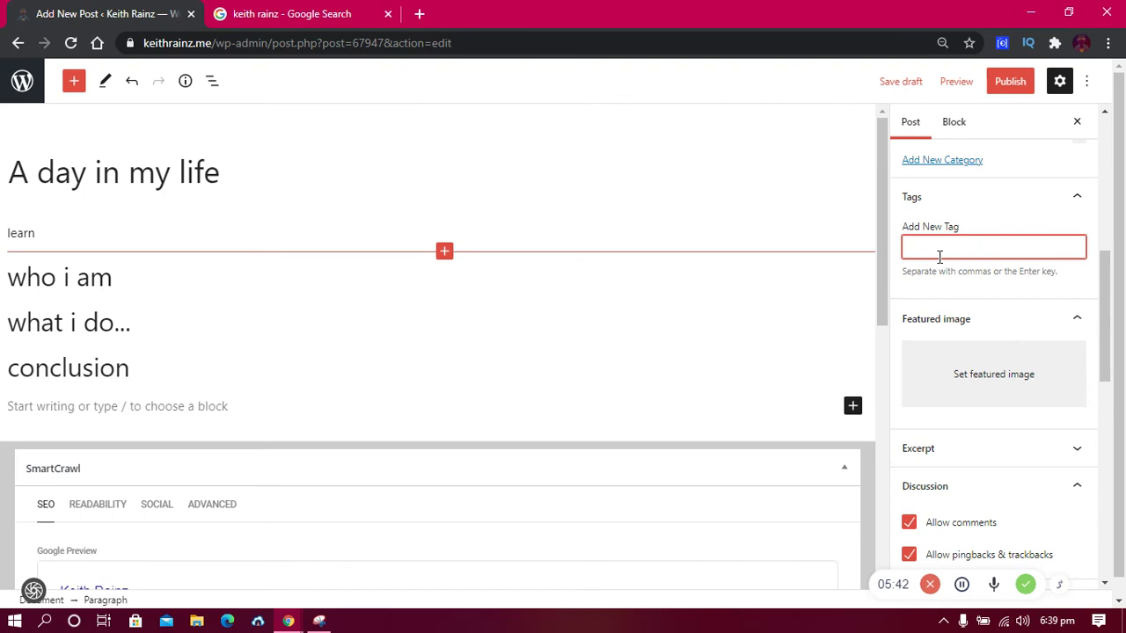
type("keith")
key("Return")
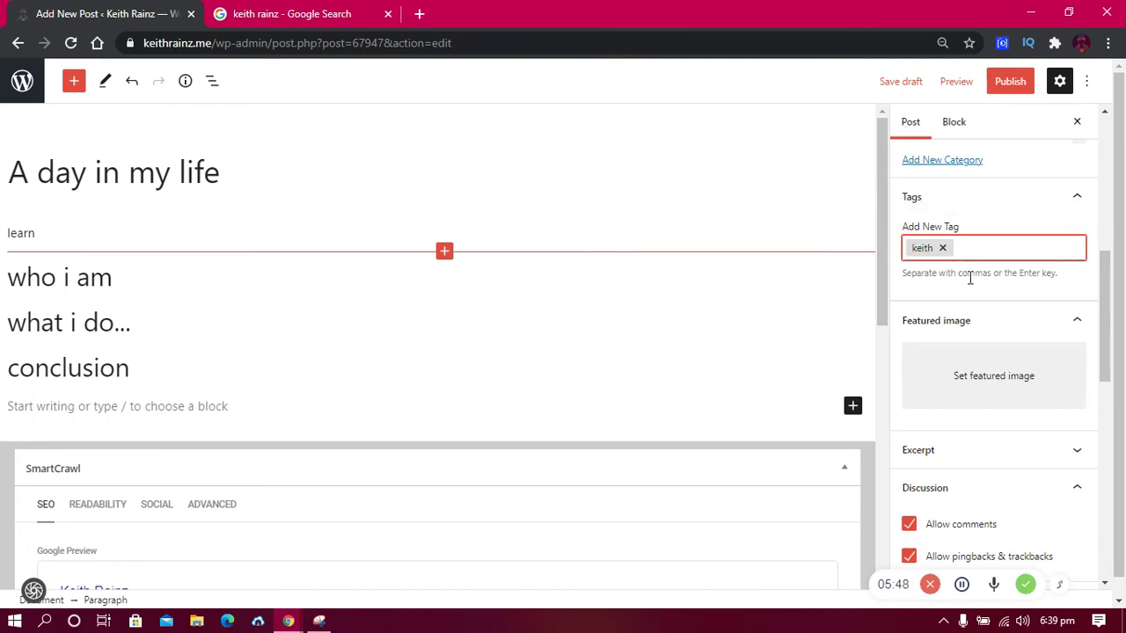
left_click_drag(1106, 295, 1110, 308)
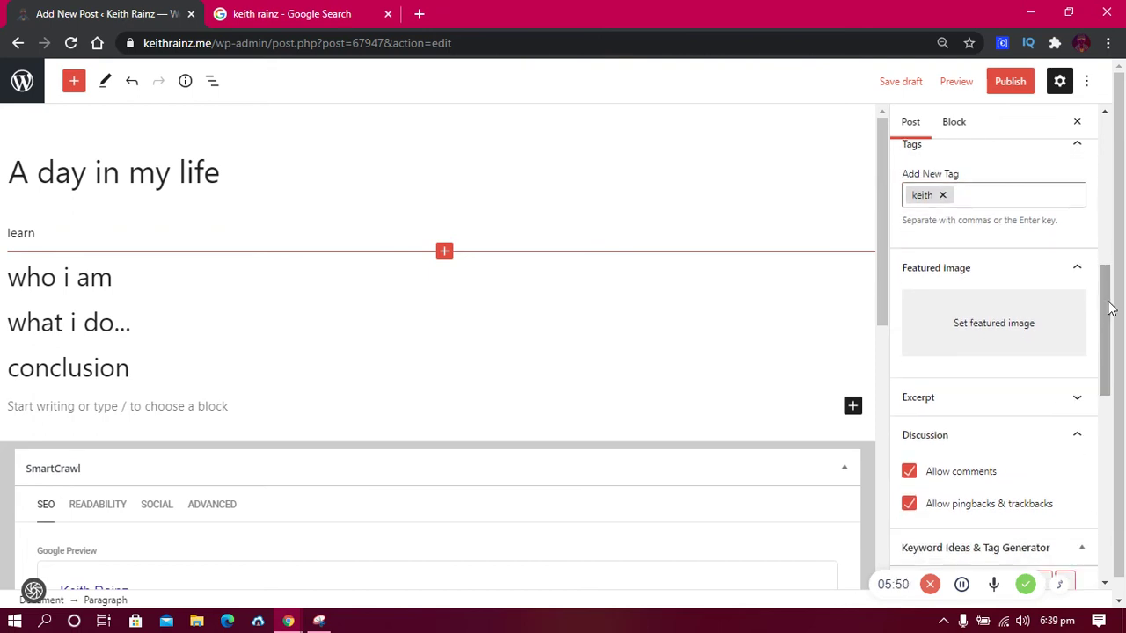
Step: Open and close the featured image chooser, then copy the title 'A day in my life'
left_click(945, 326)
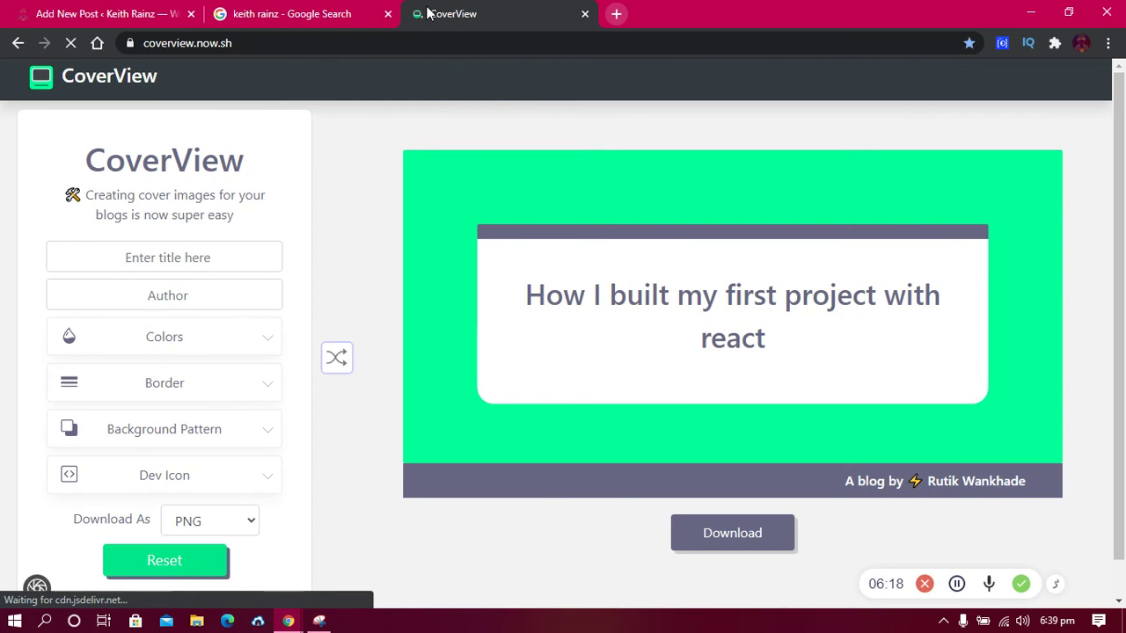
left_click(100, 7)
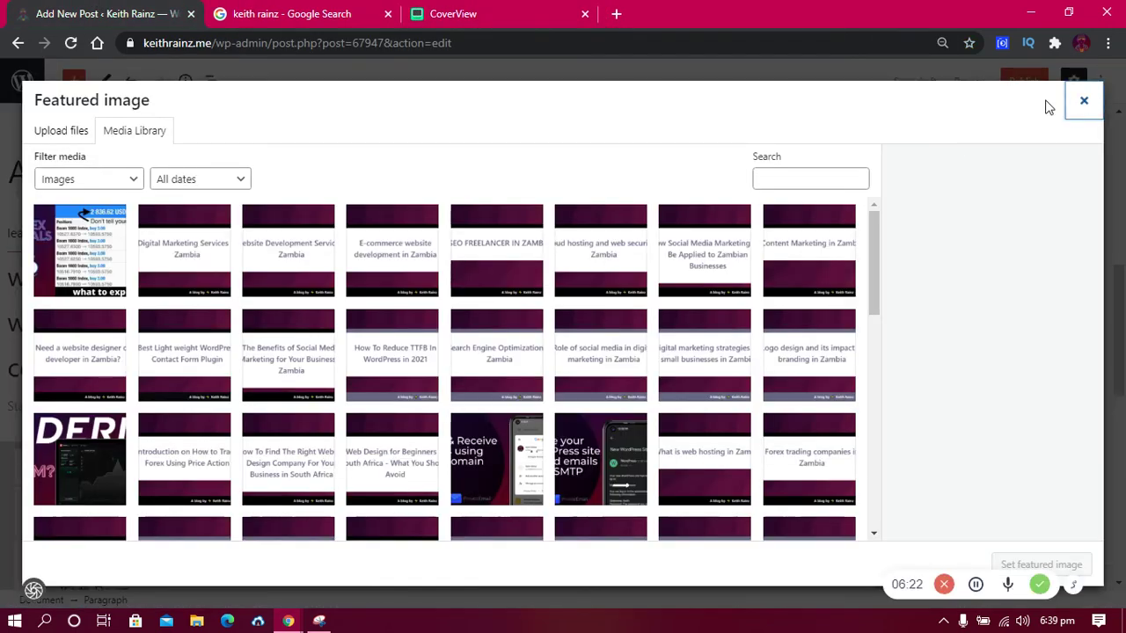
left_click(1083, 101)
triple_click(136, 170)
right_click(136, 170)
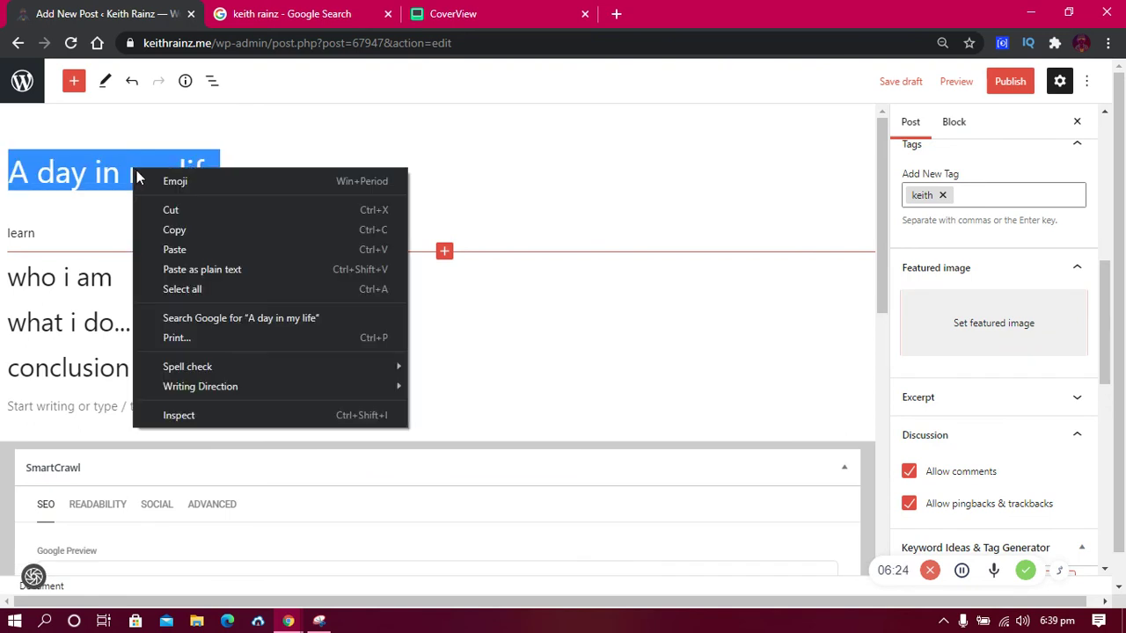
left_click(175, 230)
Step: In CoverView, paste 'A day in my life' as the cover title and enter the author's name
left_click(528, 11)
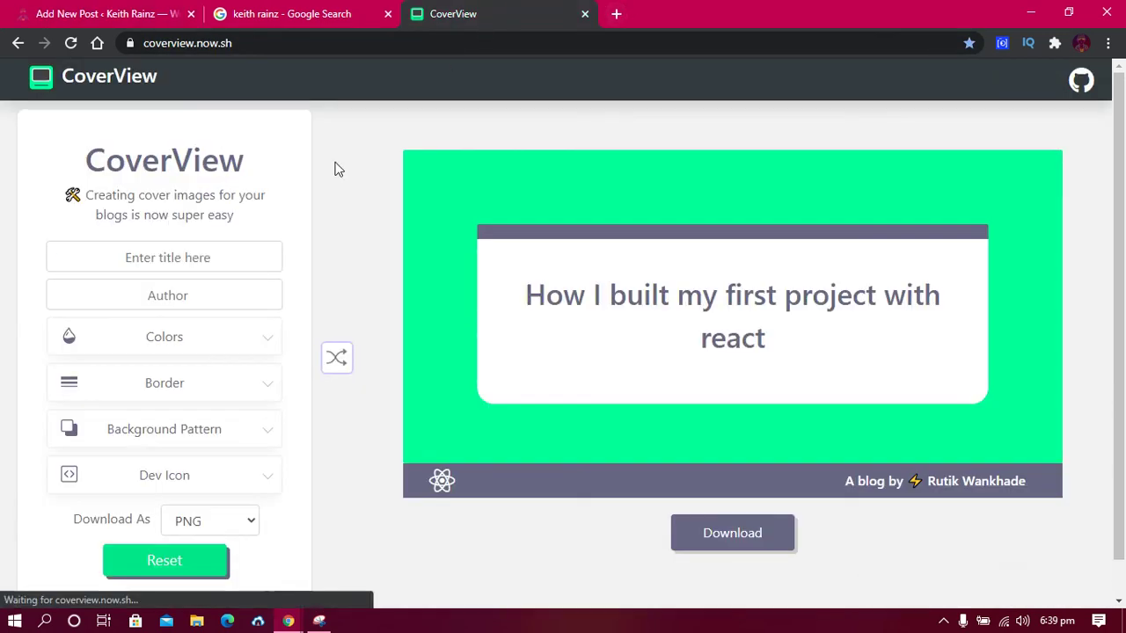
left_click(157, 251)
key("ctrl+v")
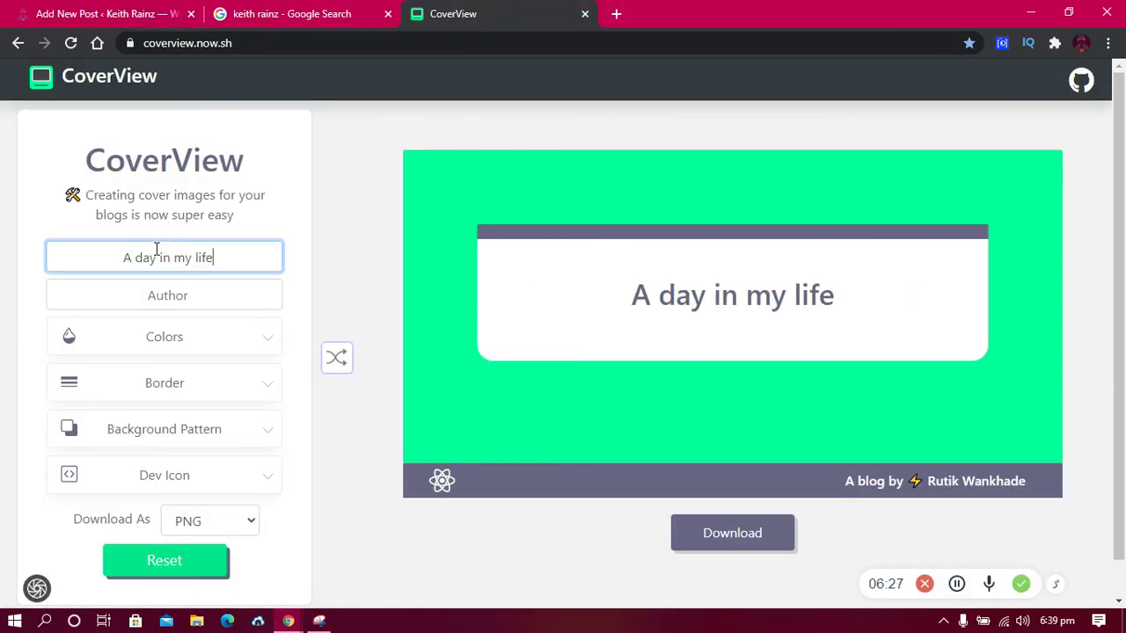
left_click(161, 280)
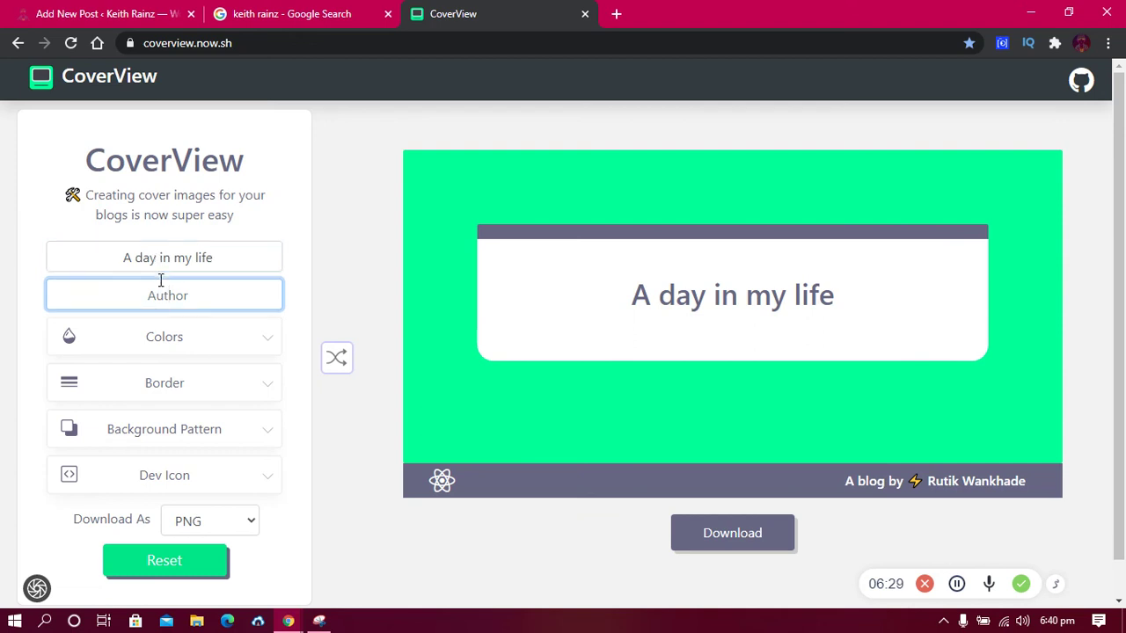
type("keith ")
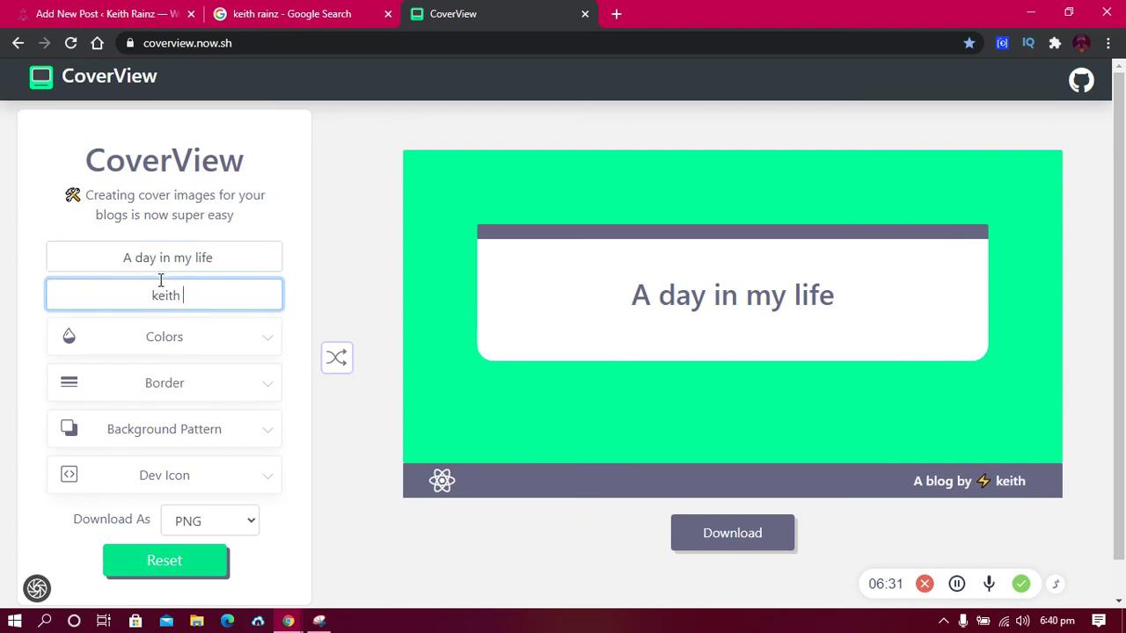
type("rainz")
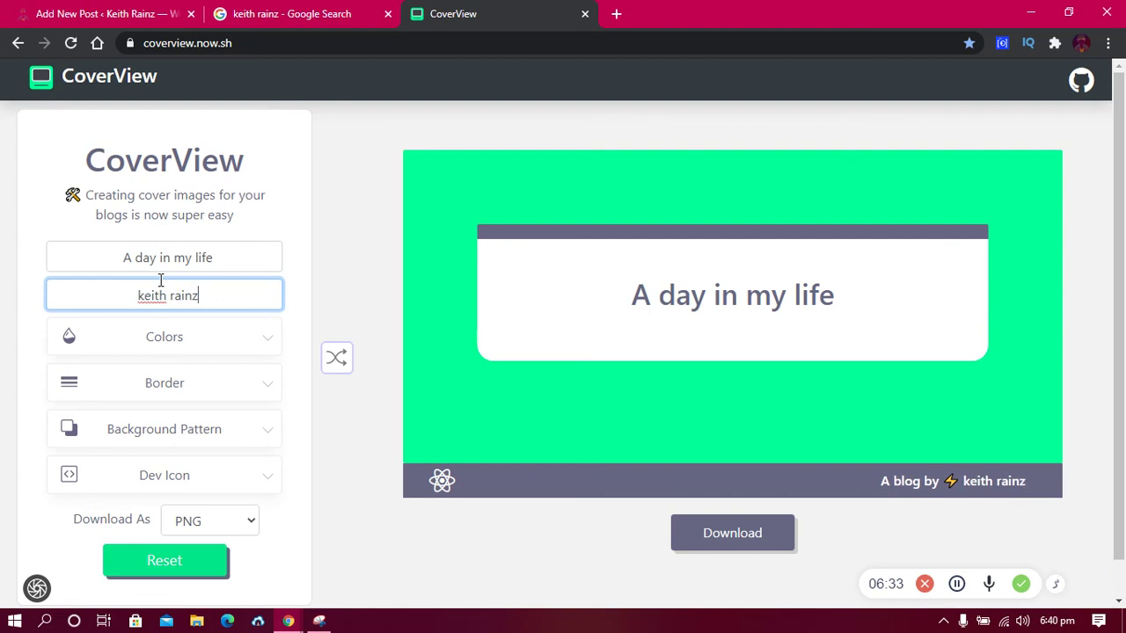
Step: Set the cover's border colour to black and its background to a muted green
left_click(261, 352)
left_click(249, 367)
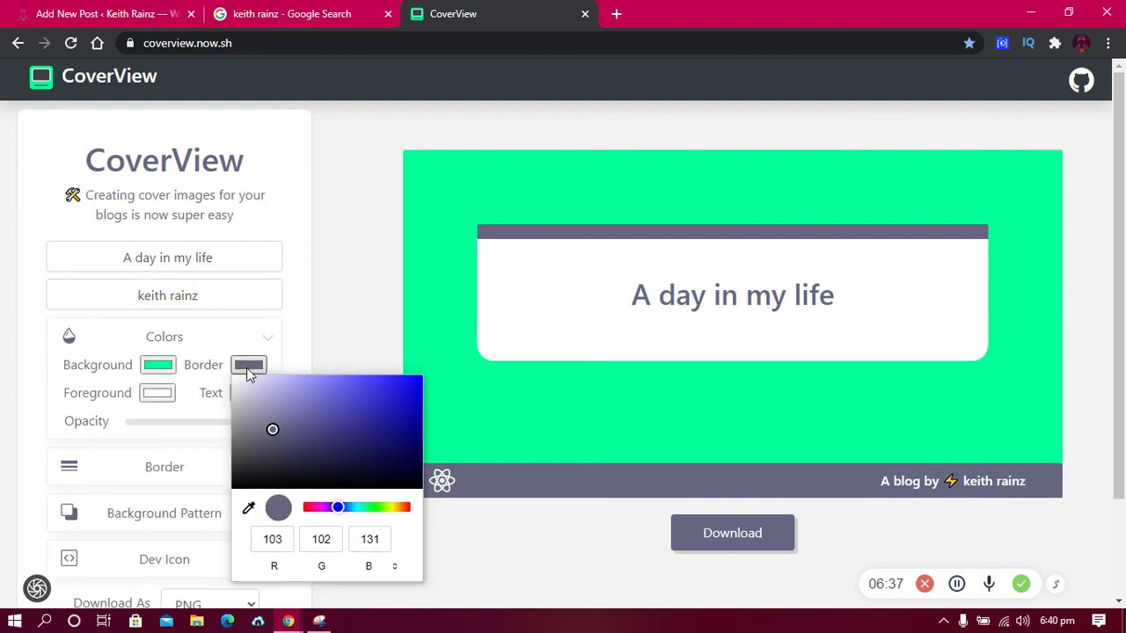
left_click(292, 417)
left_click(357, 302)
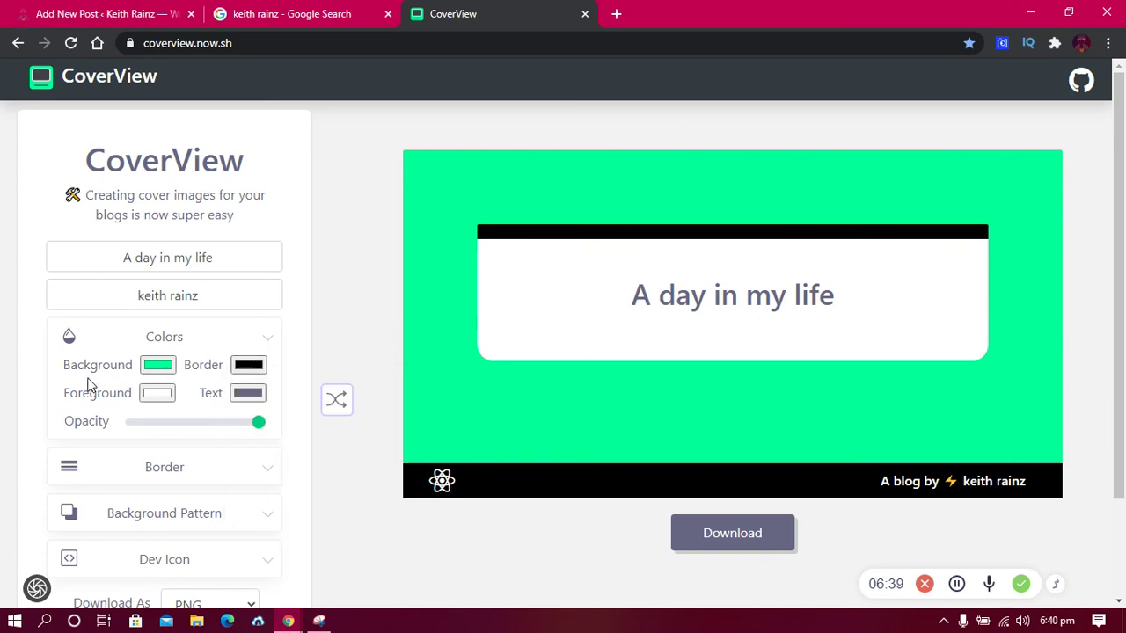
left_click(154, 376)
left_click_drag(171, 400, 258, 442)
left_click(246, 416)
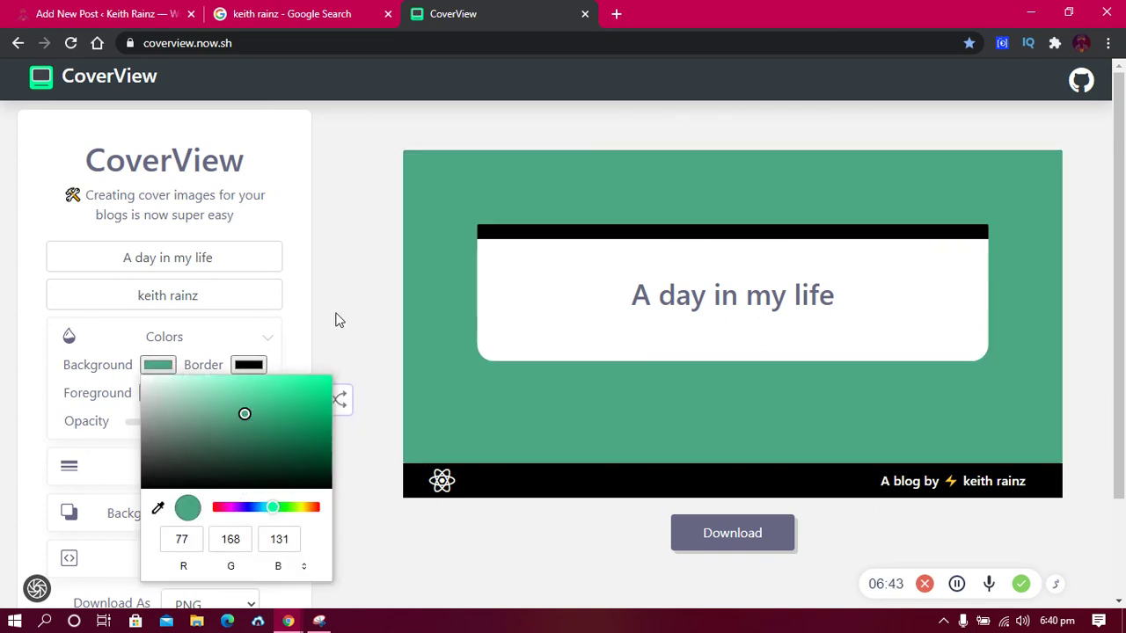
left_click(339, 292)
Step: Apply the jupiter background pattern to the CoverView cover
left_click(230, 510)
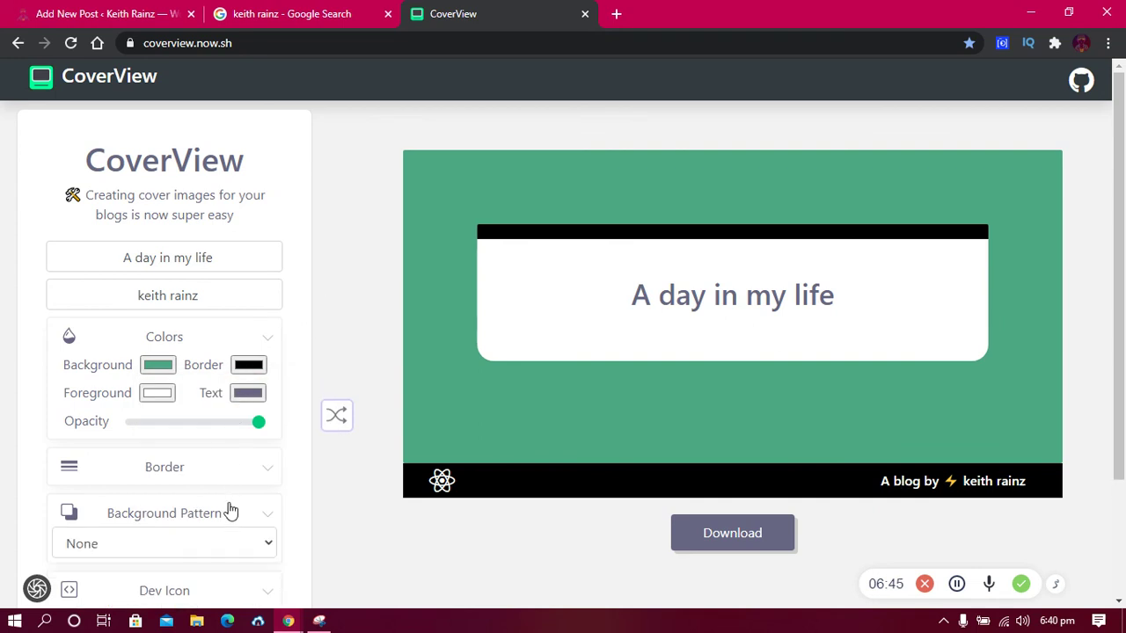
left_click(226, 544)
left_click(130, 500)
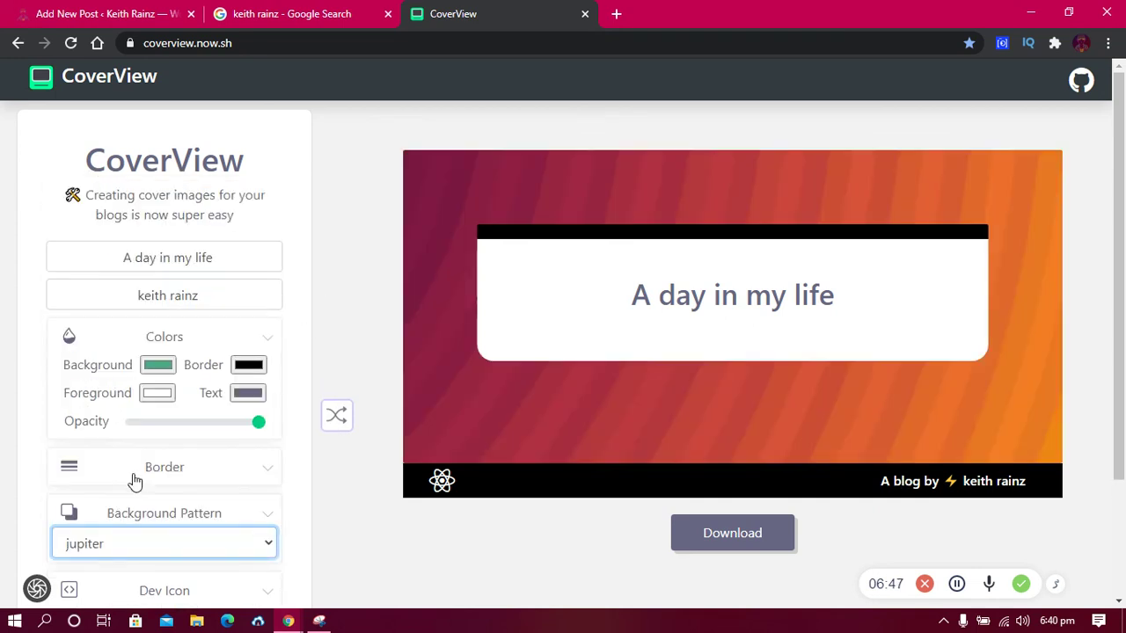
scroll(1124, 353, "down", 2)
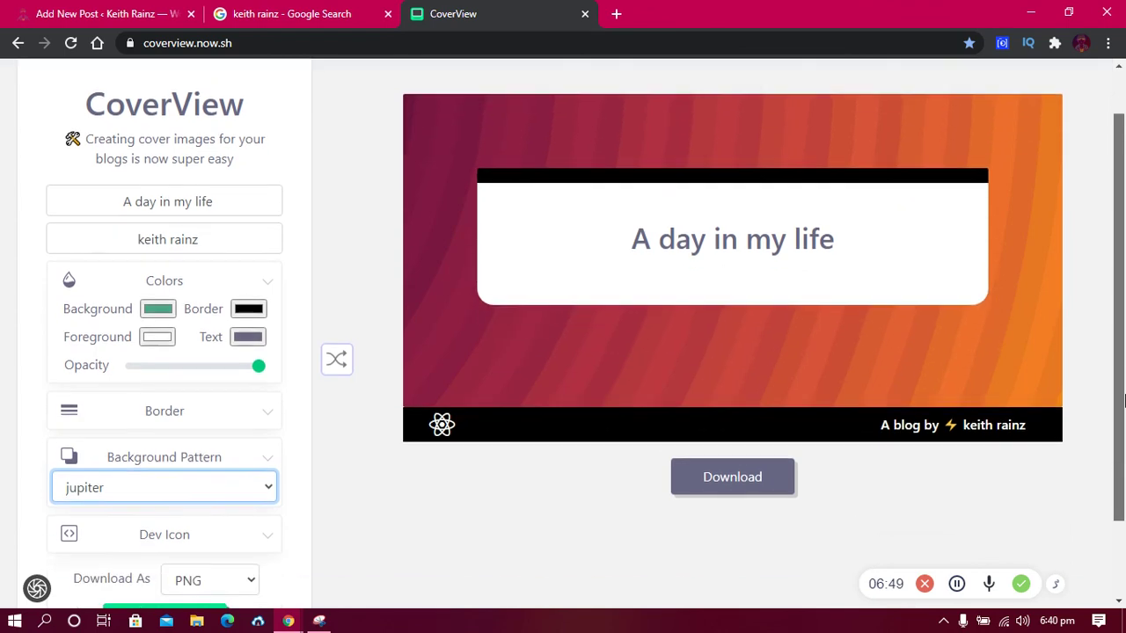
scroll(47, 516, "up", 2)
scroll(1124, 349, "down", 2)
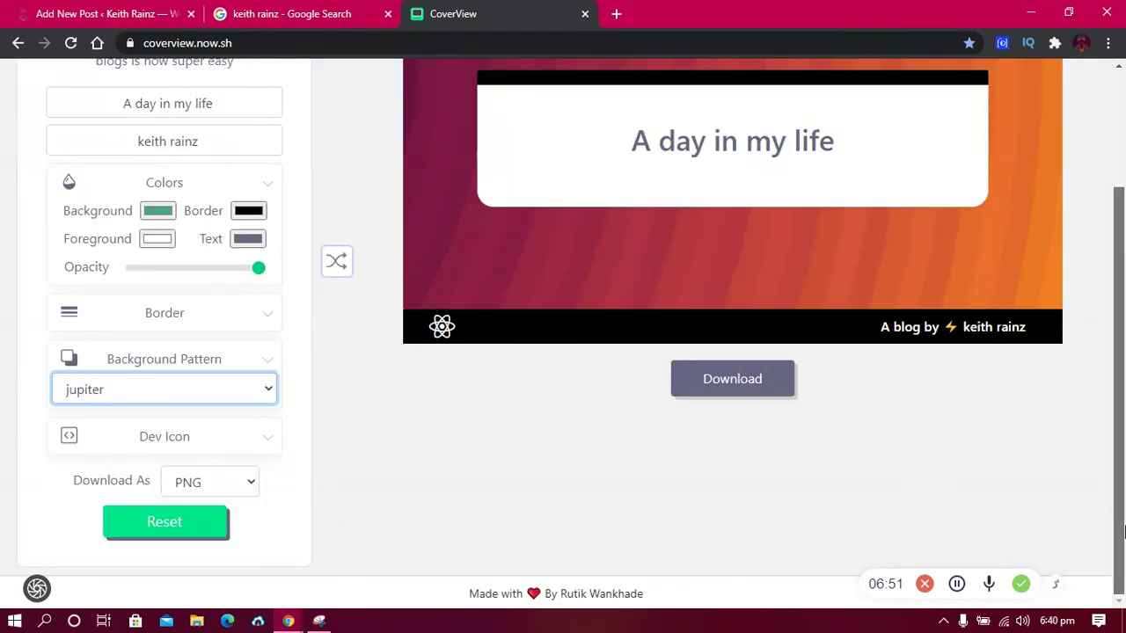
Step: Add the google dev icon found by searching 'goo', then download the cover as PNG
left_click(239, 434)
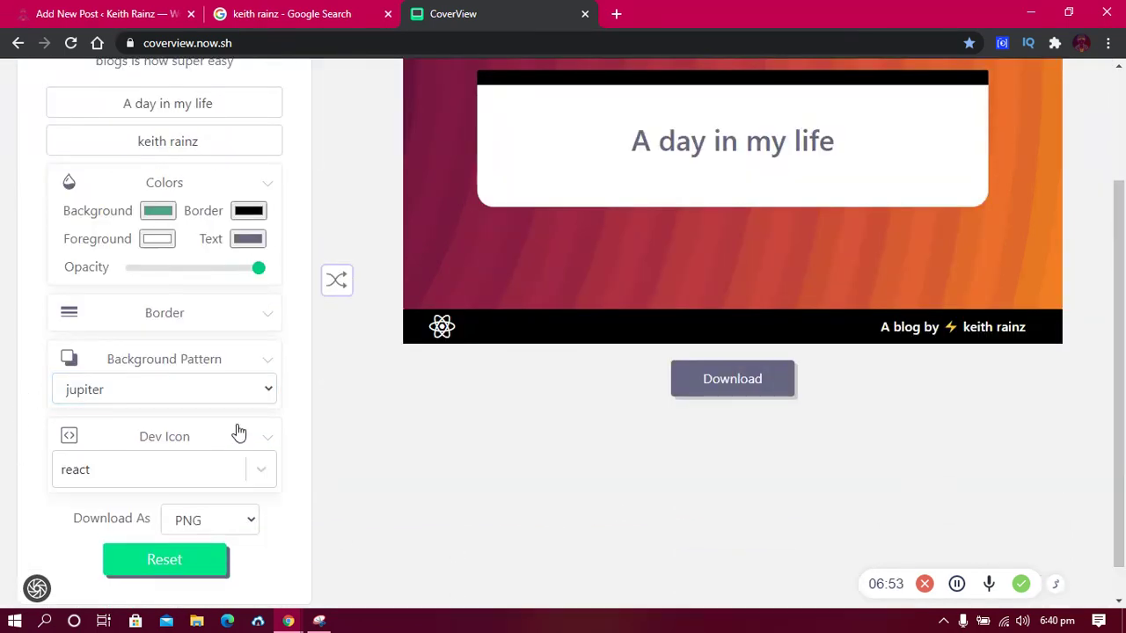
left_click(182, 475)
type("goo")
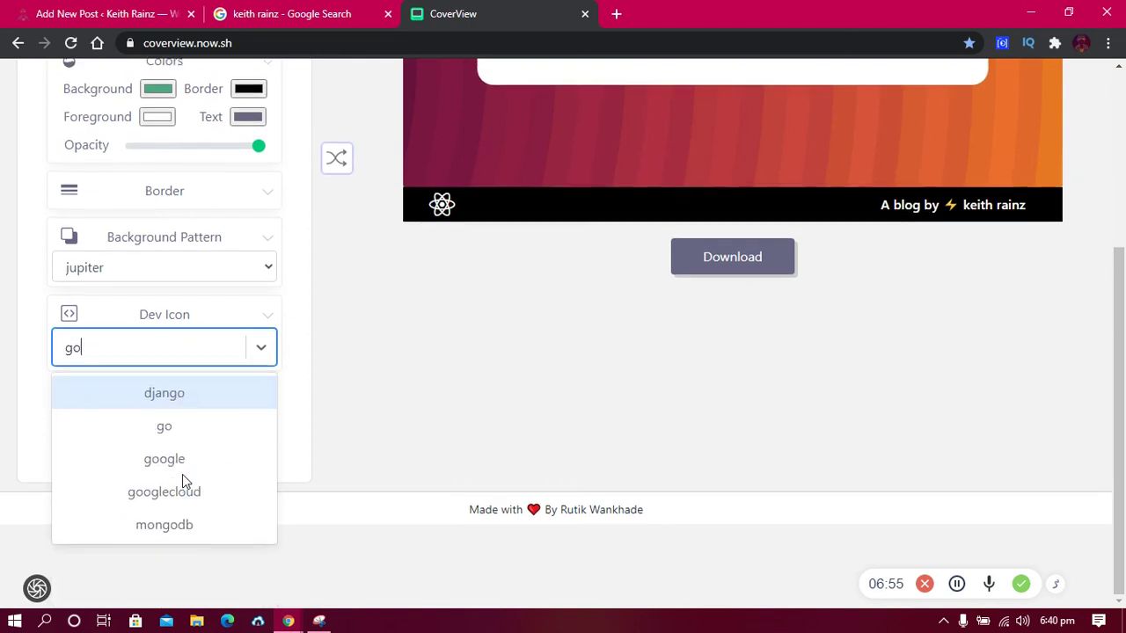
left_click(185, 459)
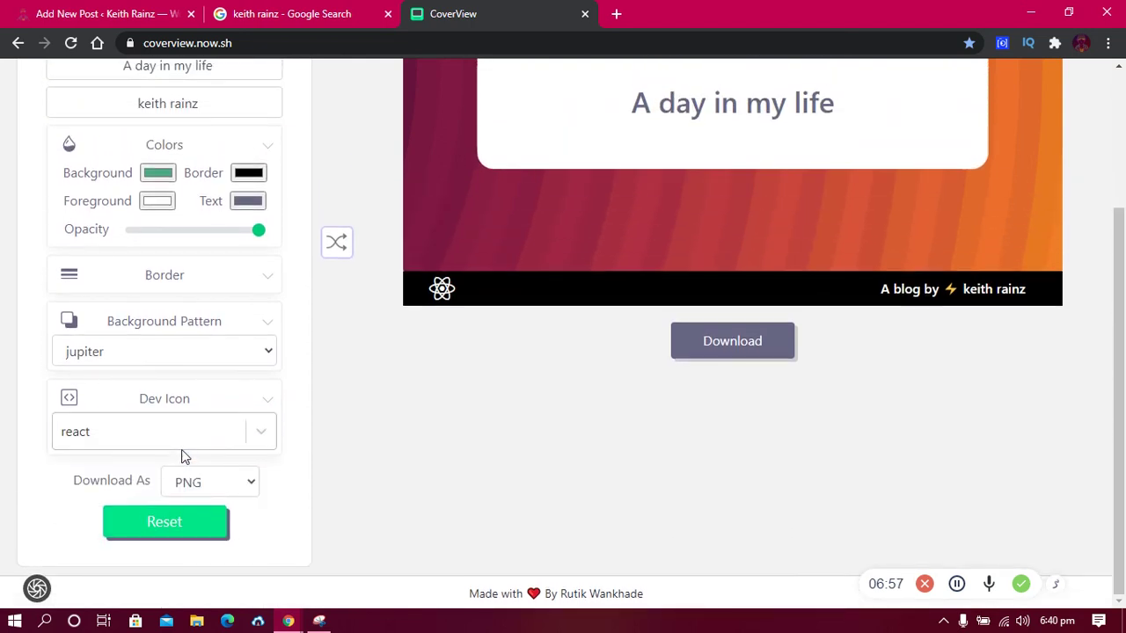
left_click(150, 435)
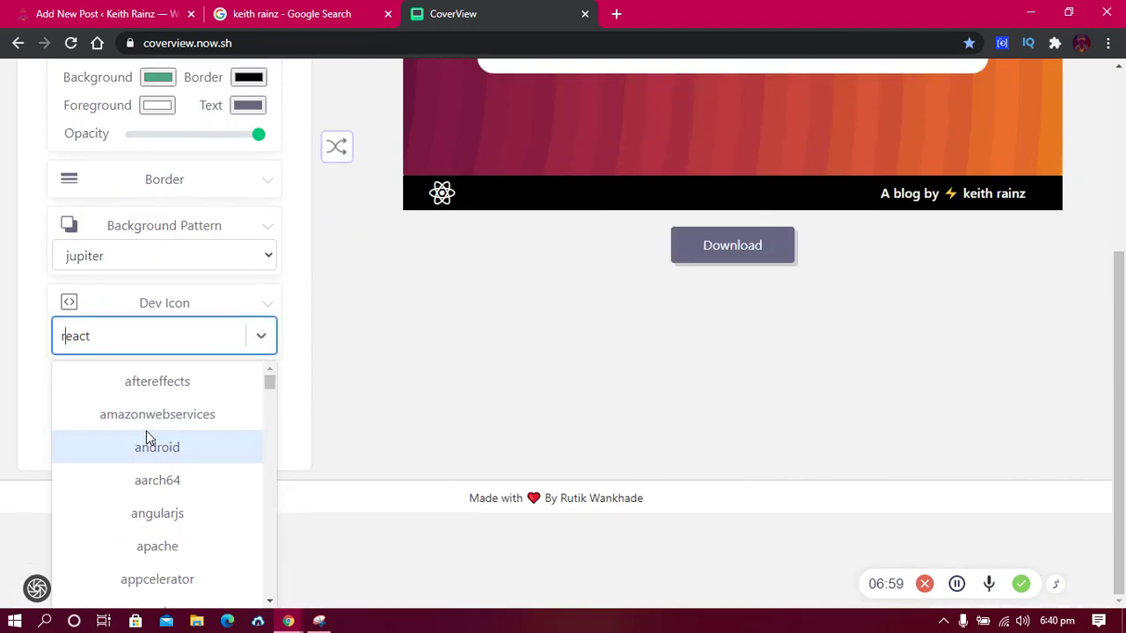
type("goo")
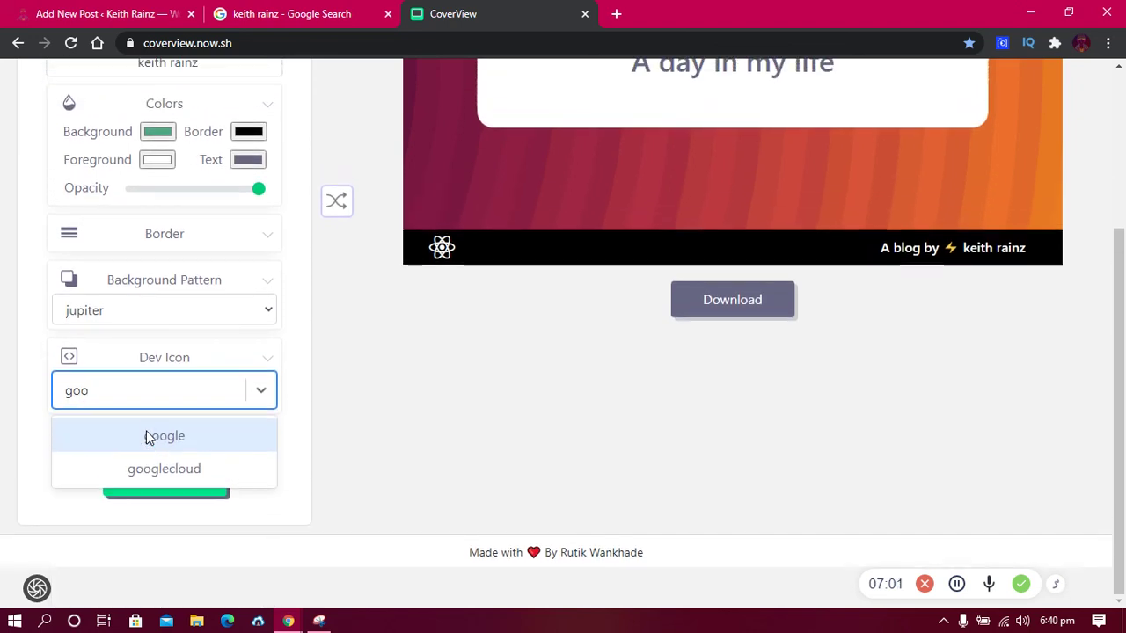
left_click(153, 475)
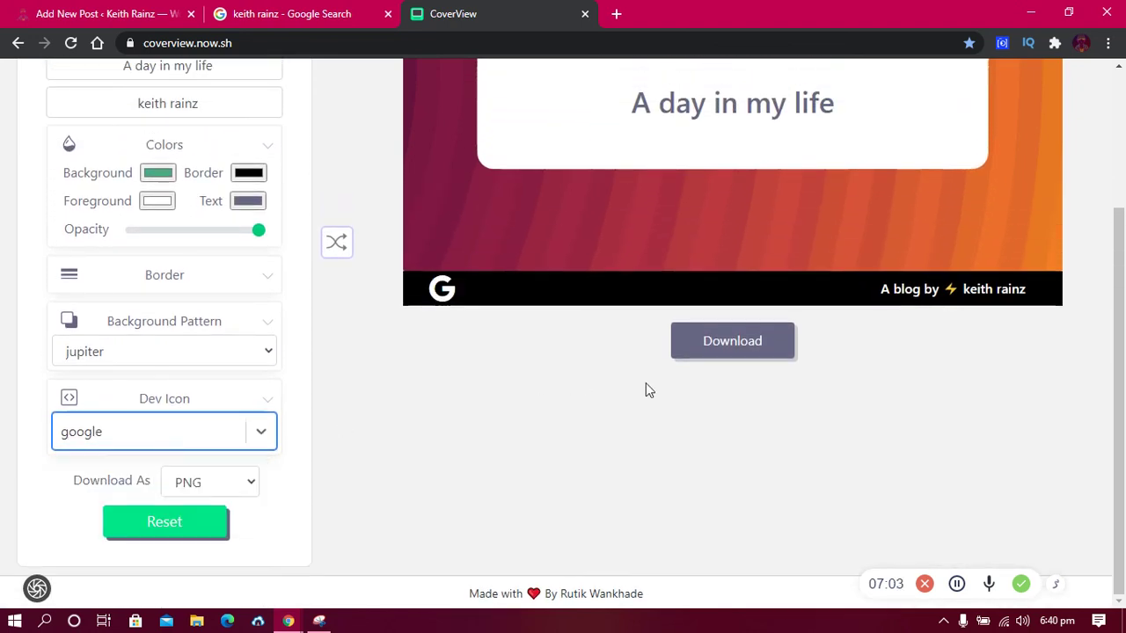
scroll(798, 237, "up", 2)
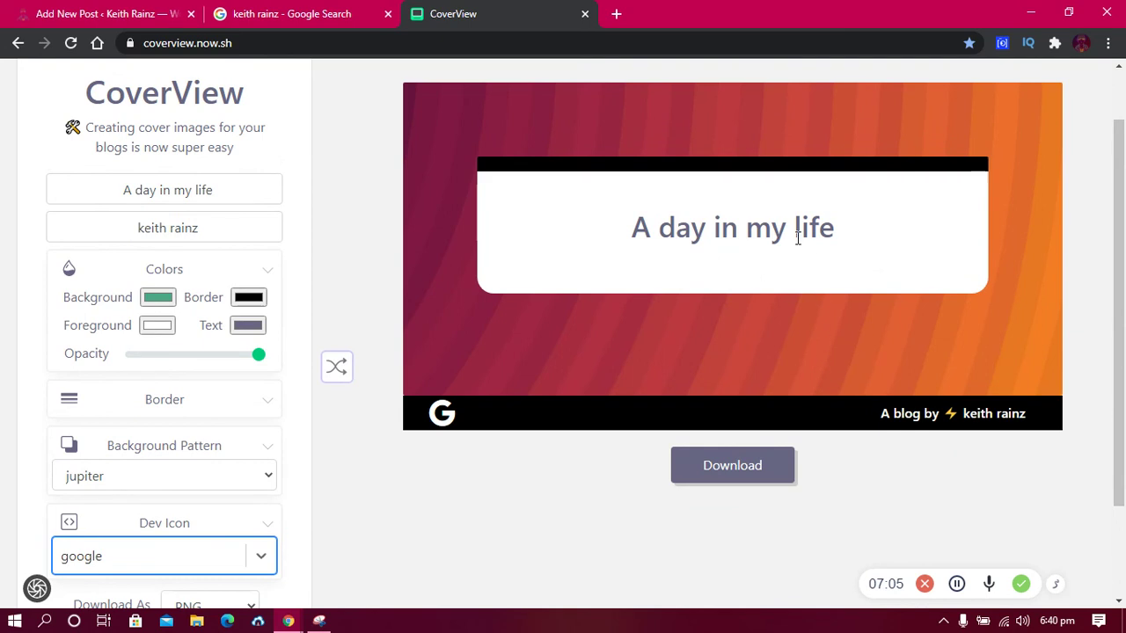
left_click(740, 465)
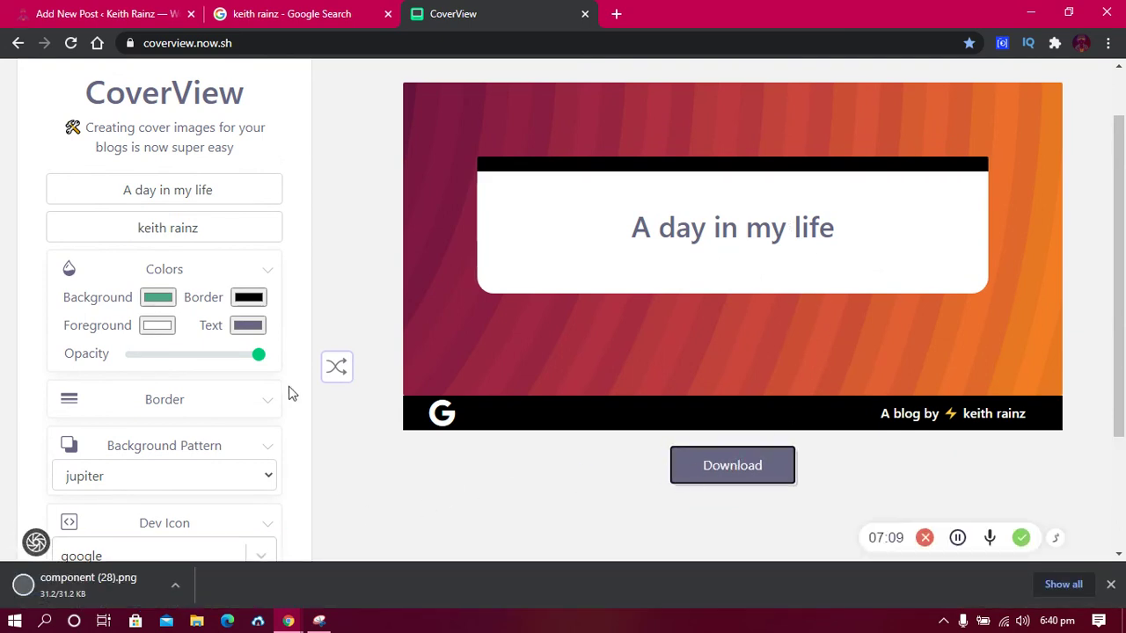
Step: Go back to the 'A day in my life' editor, opening and closing the featured image picker unused
left_click(70, 9)
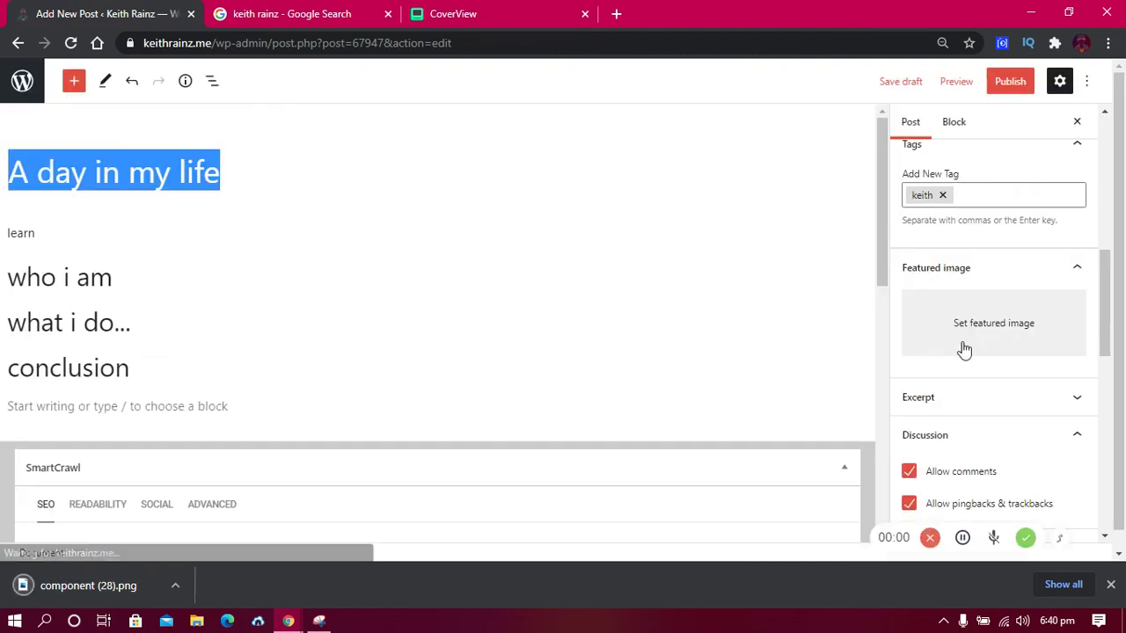
left_click(1022, 344)
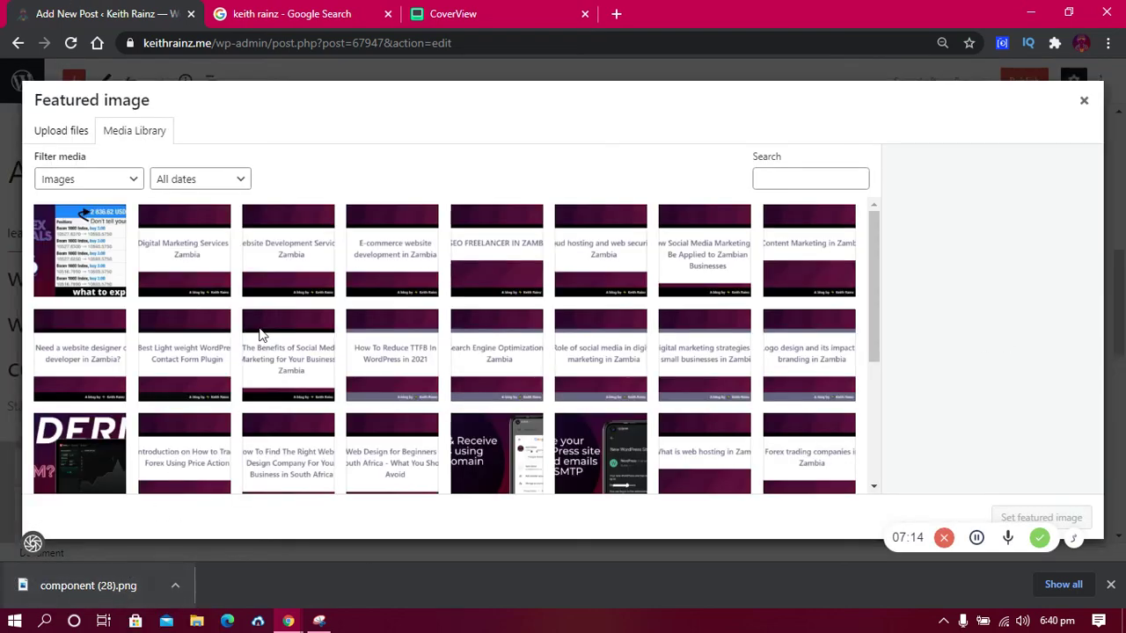
left_click(1083, 100)
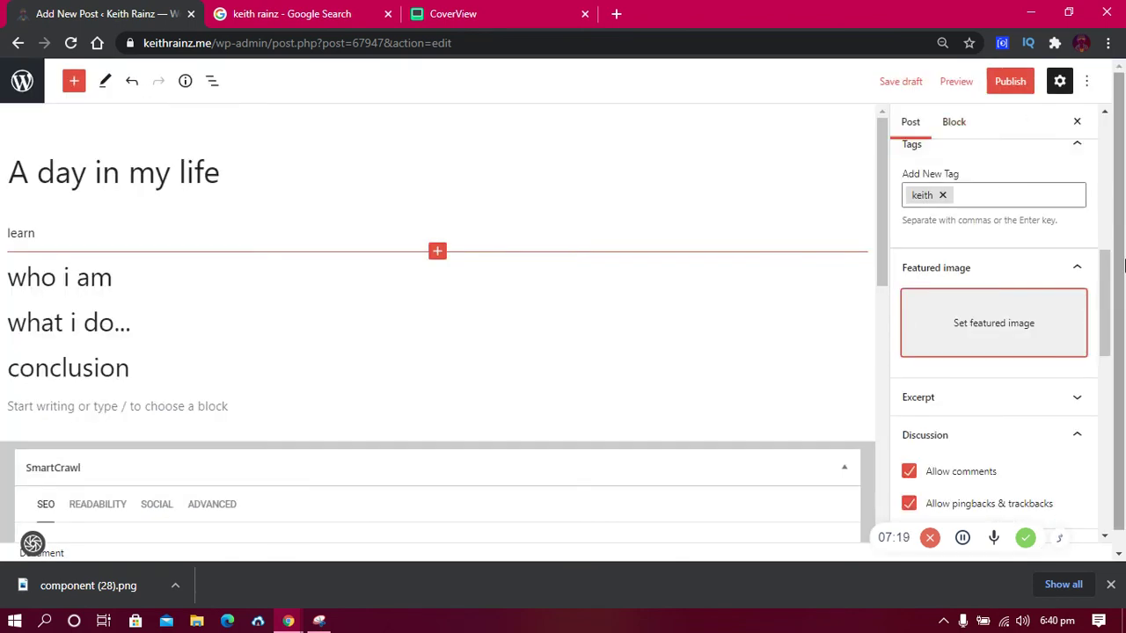
left_click_drag(1109, 278, 1109, 387)
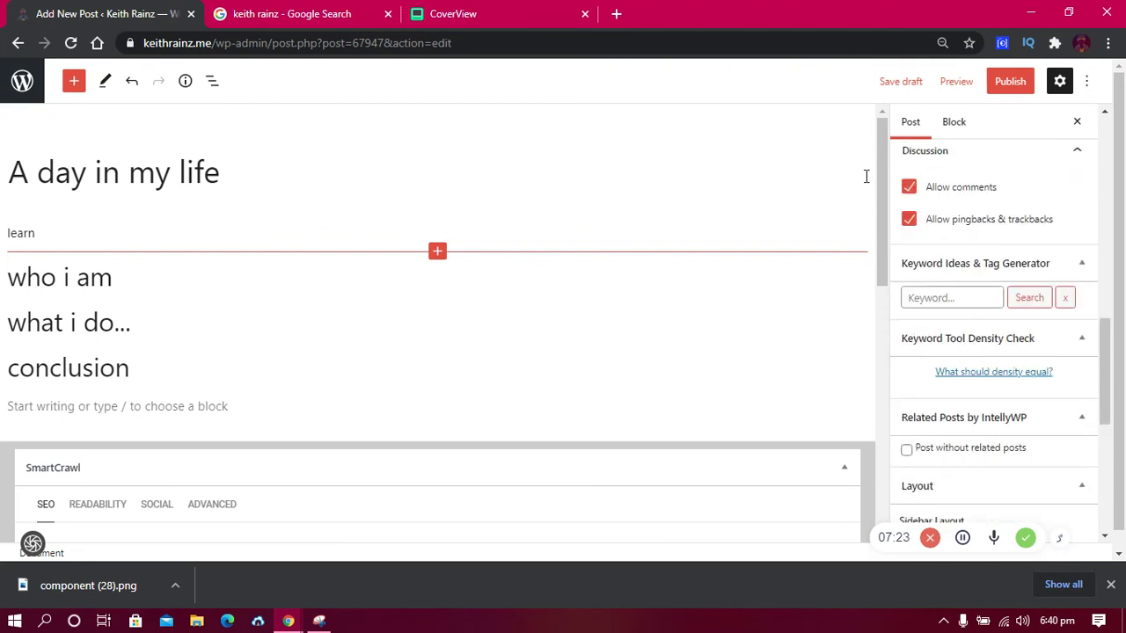